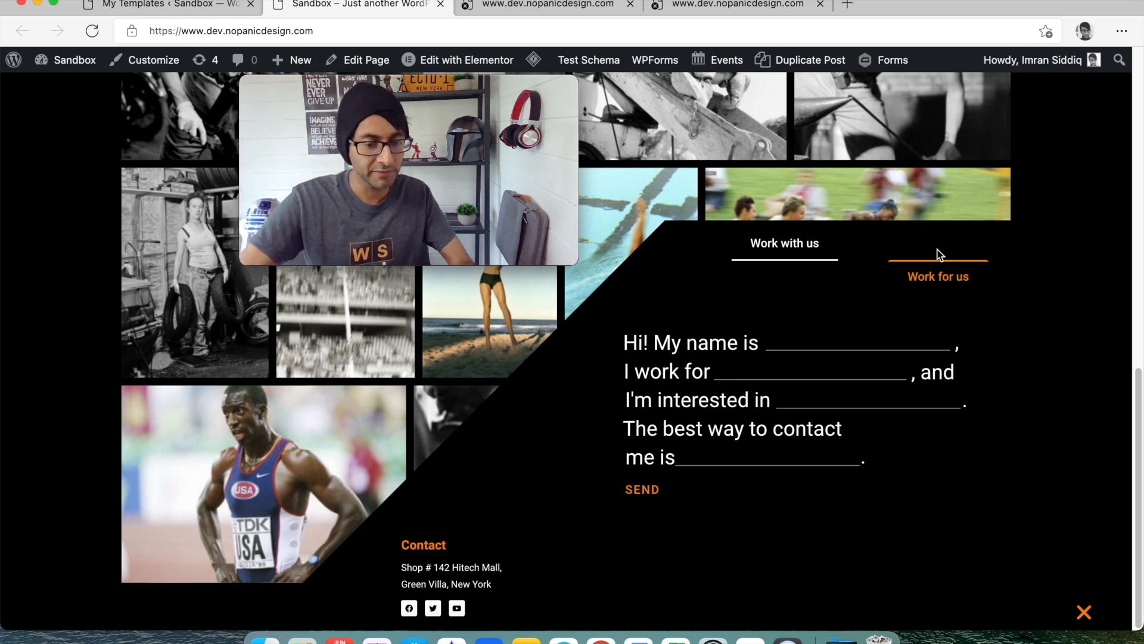
Preview the popup's "Work with us" and "Work for us" tabs on the live page and close the popup.
{"action": "left_click", "coordinate": [807, 247]}
{"action": "left_click", "coordinate": [959, 251]}
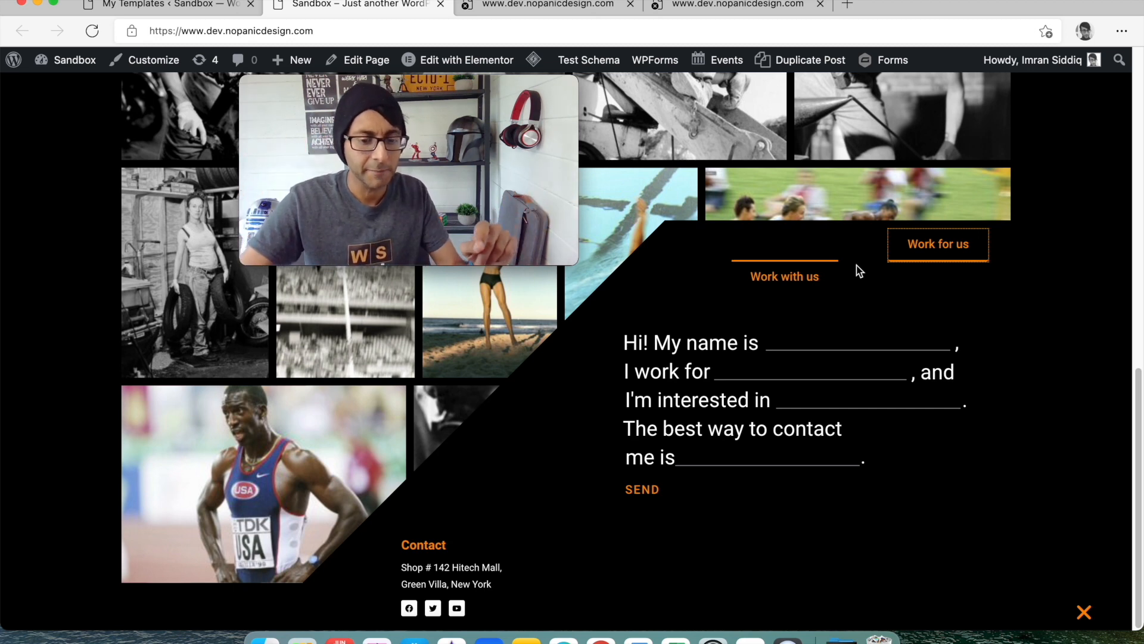
{"action": "left_click", "coordinate": [1084, 609]}
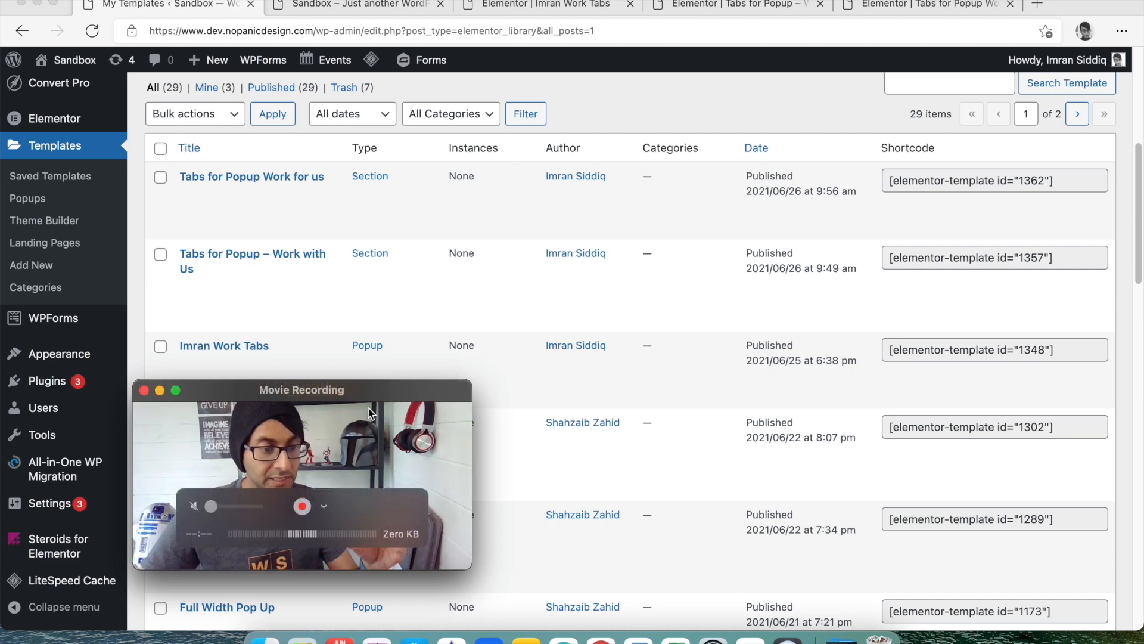
Open the work tabs popup in its Elementor editor and show the content settings of its Tabs widget.
{"action": "left_click_drag", "start_coordinate": [369, 405], "coordinate": [413, 244]}
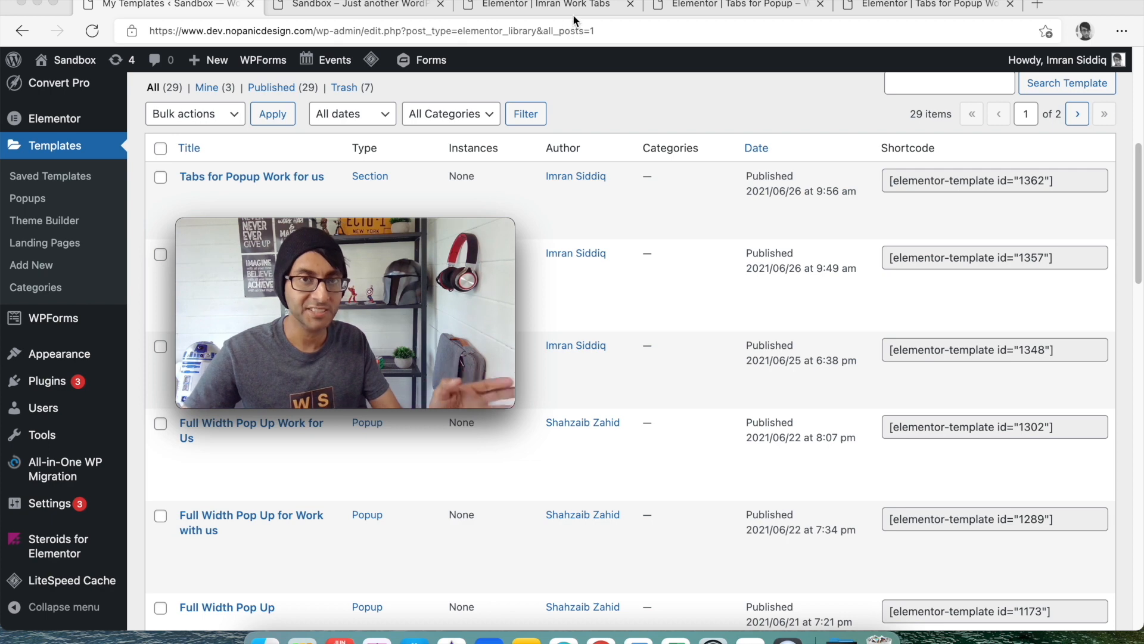
{"action": "left_click_drag", "start_coordinate": [435, 224], "coordinate": [437, 127]}
{"action": "left_click", "coordinate": [548, 5]}
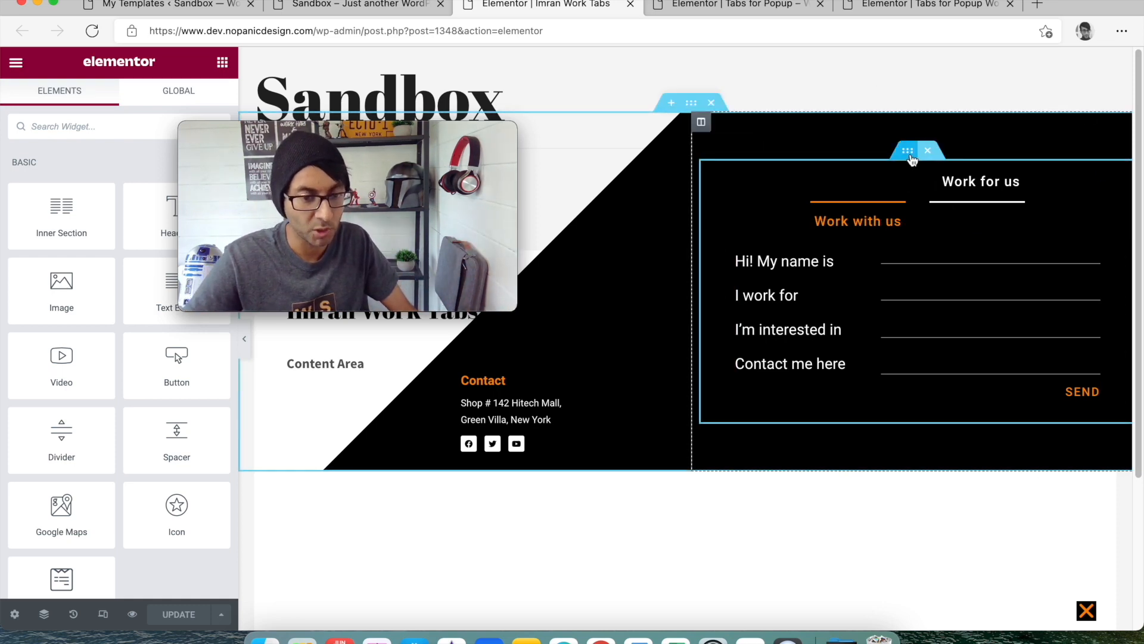
{"action": "left_click", "coordinate": [910, 153]}
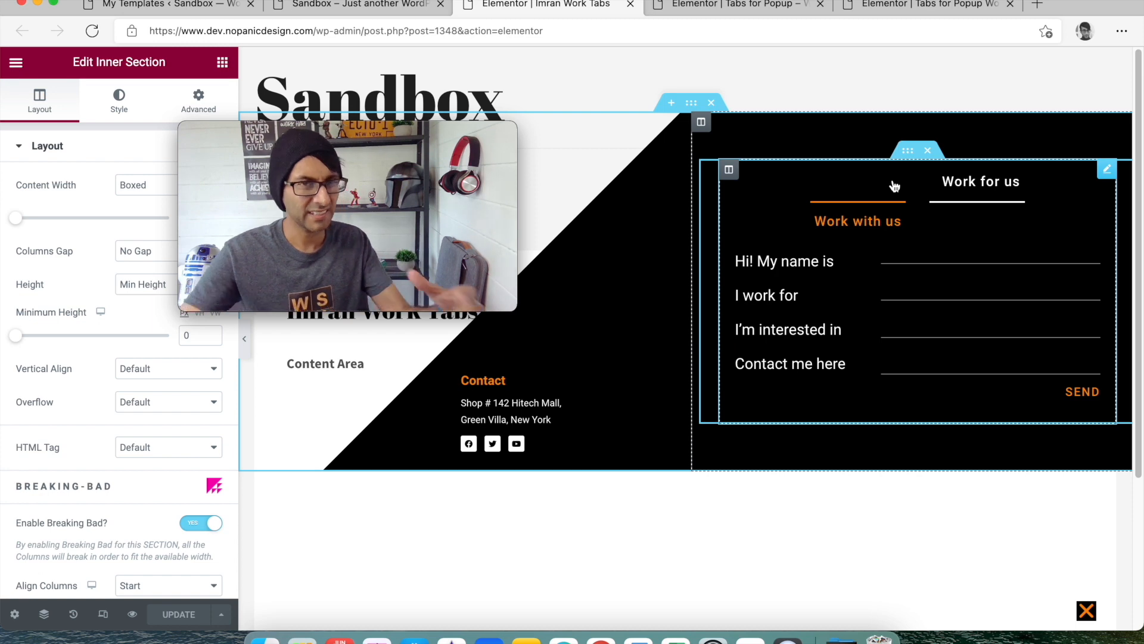
{"action": "left_click", "coordinate": [1104, 171]}
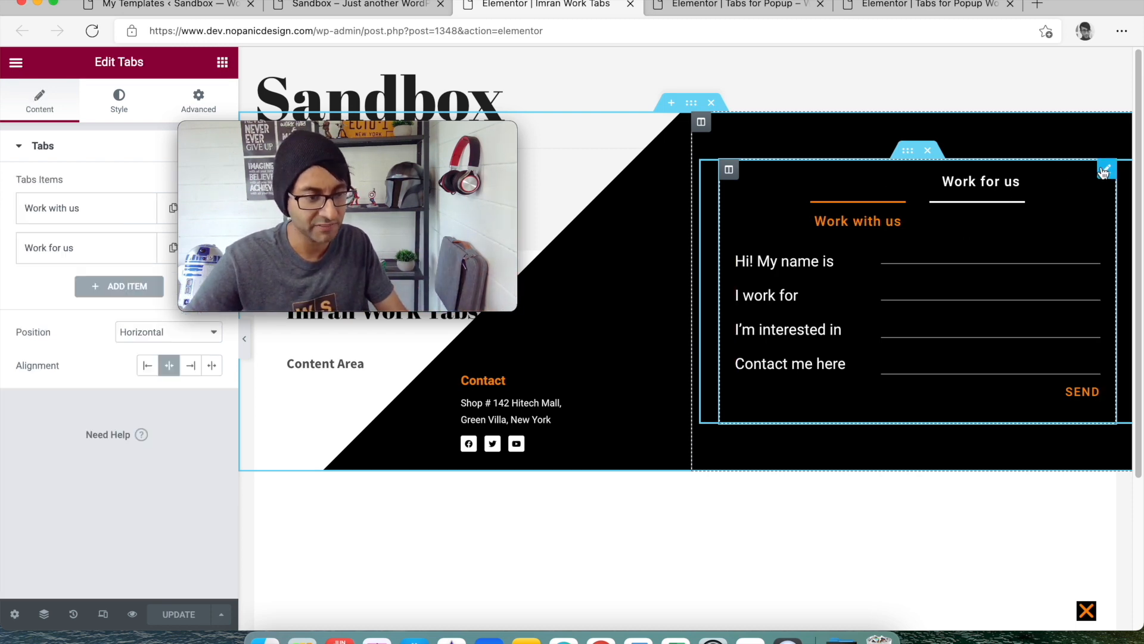
{"action": "left_click_drag", "start_coordinate": [399, 139], "coordinate": [484, 293]}
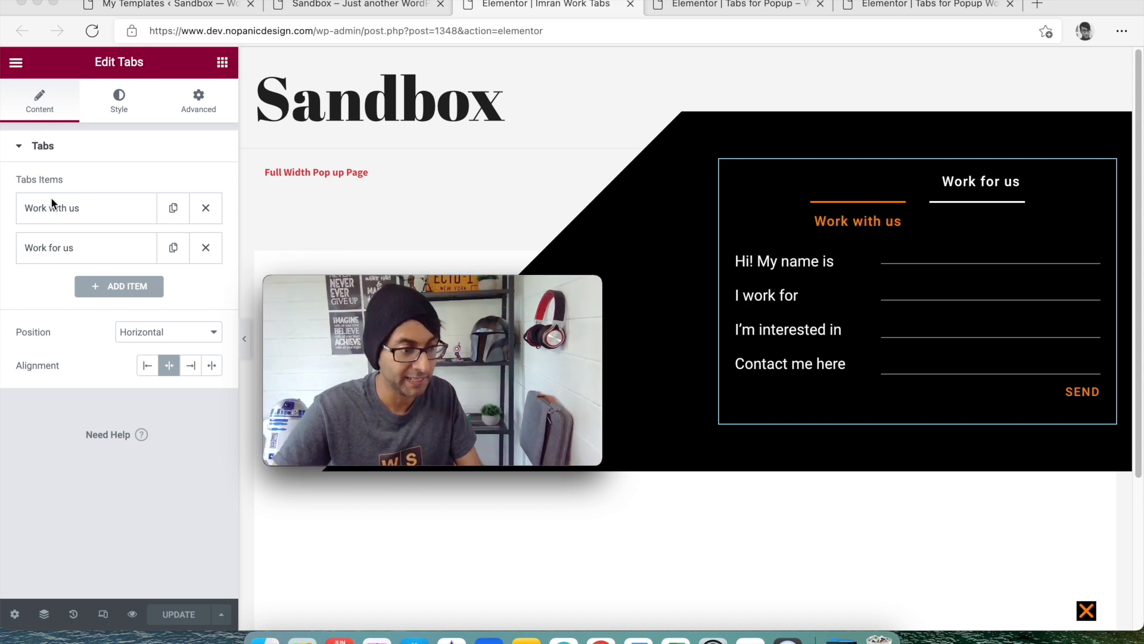
Inspect the template shortcodes inside the "Work with us" and "Work for us" tab items.
{"action": "left_click", "coordinate": [104, 208]}
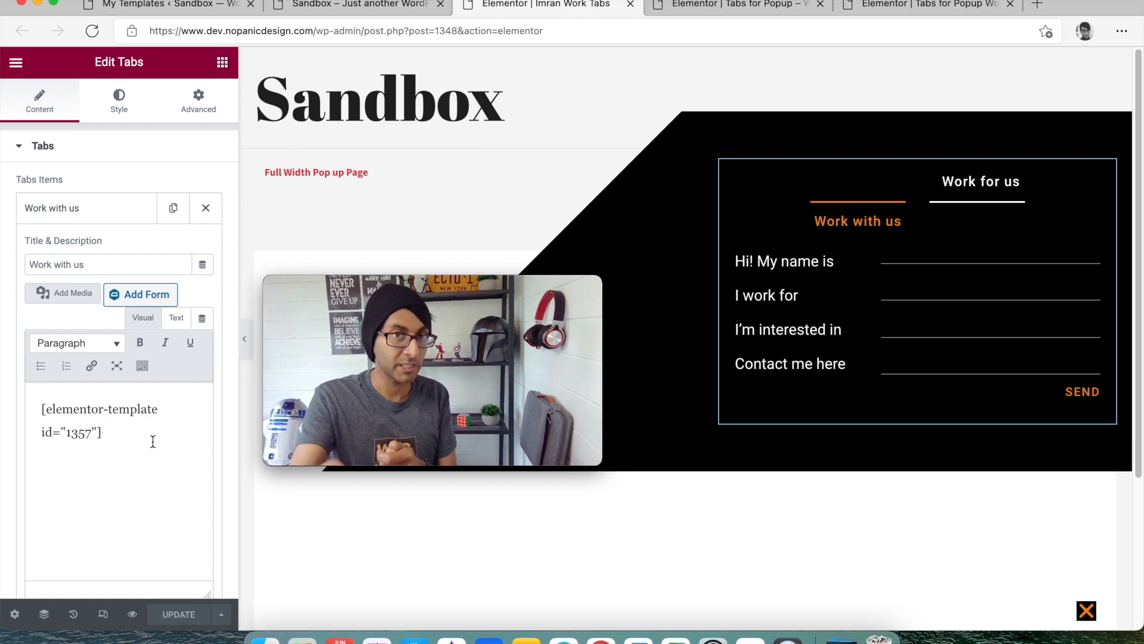
{"action": "left_click", "coordinate": [87, 207]}
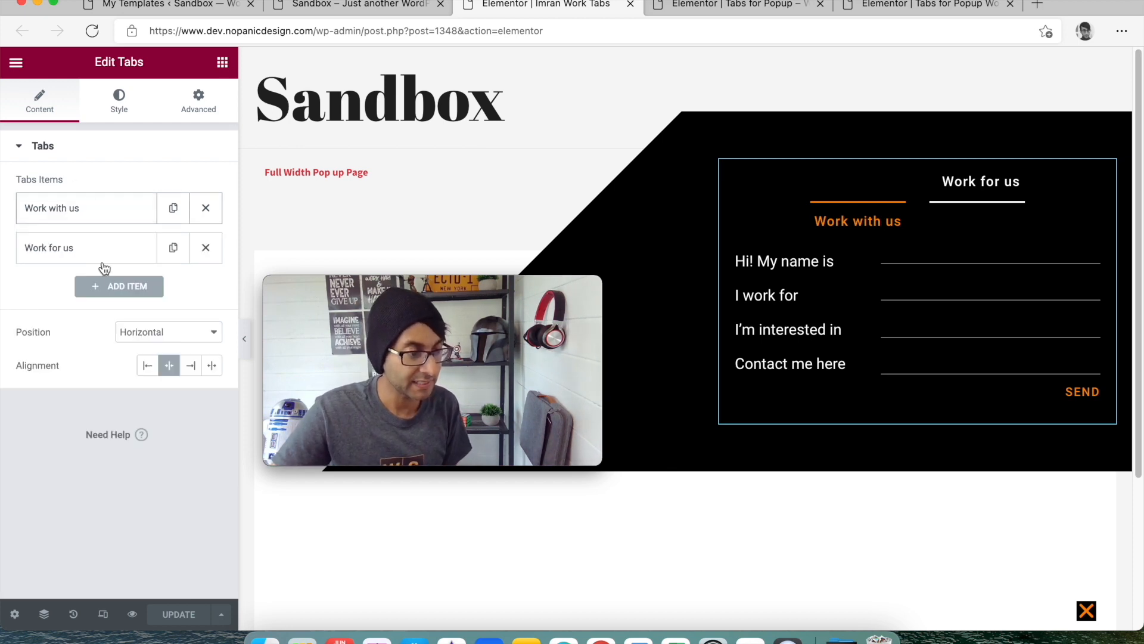
{"action": "left_click", "coordinate": [113, 249]}
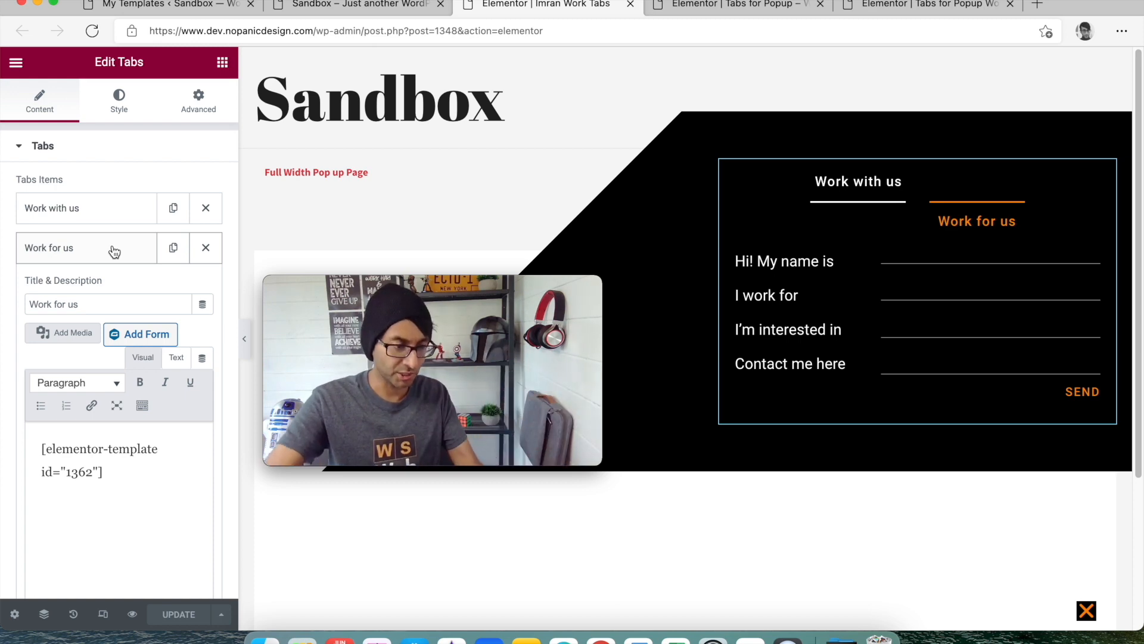
{"action": "left_click", "coordinate": [106, 215]}
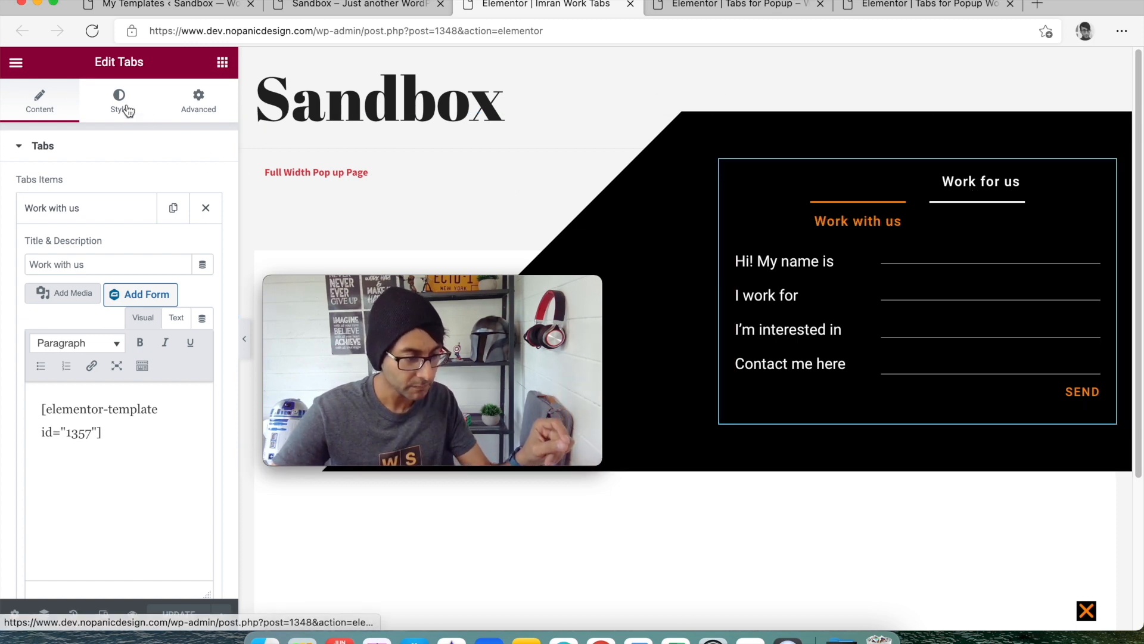
Review the Tabs widget's style settings for border, title and content.
{"action": "left_click", "coordinate": [126, 110]}
{"action": "scroll", "coordinate": [227, 367], "scroll_direction": "down", "scroll_amount": 1}
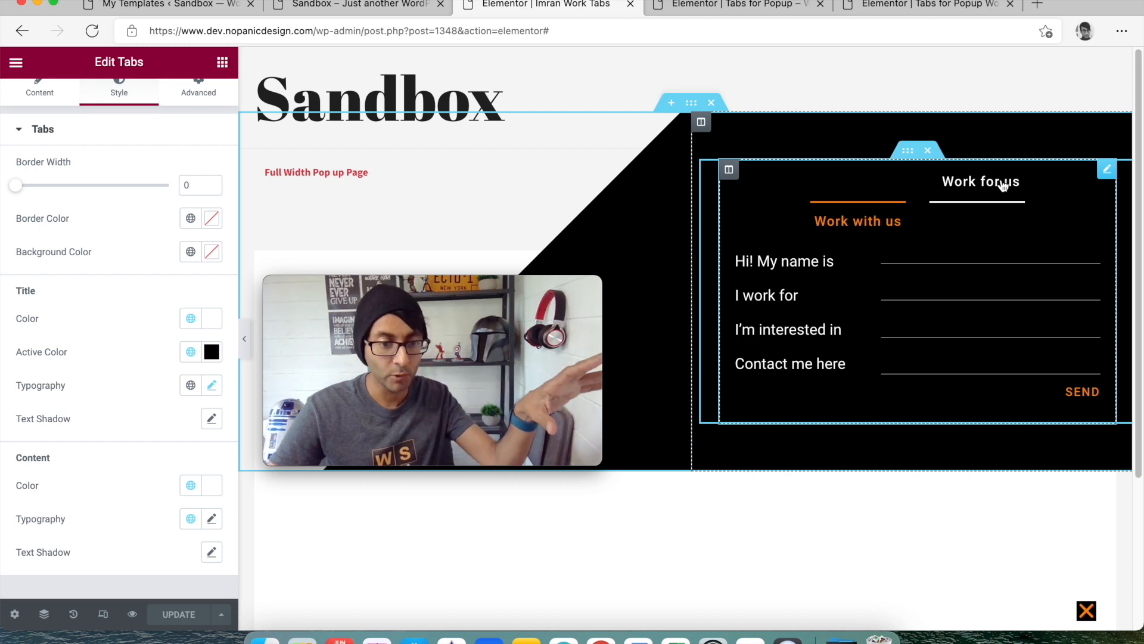
{"action": "mouse_move", "coordinate": [304, 351]}
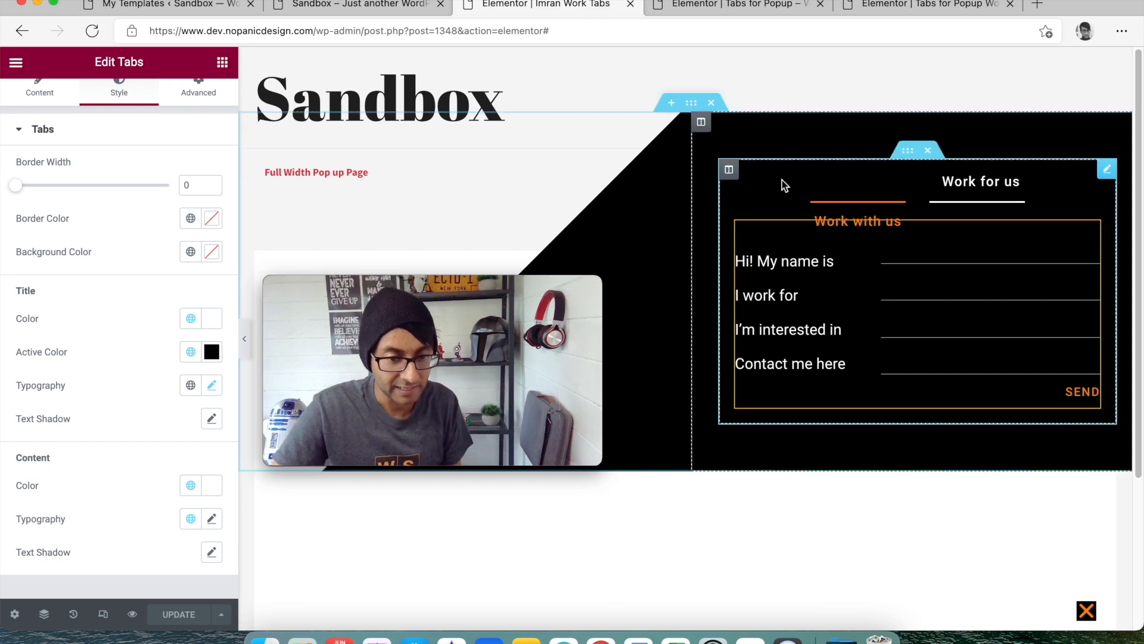
Compare the popup's inner section and Tabs widget with the separate "Work with us" section template.
{"action": "left_click", "coordinate": [911, 154]}
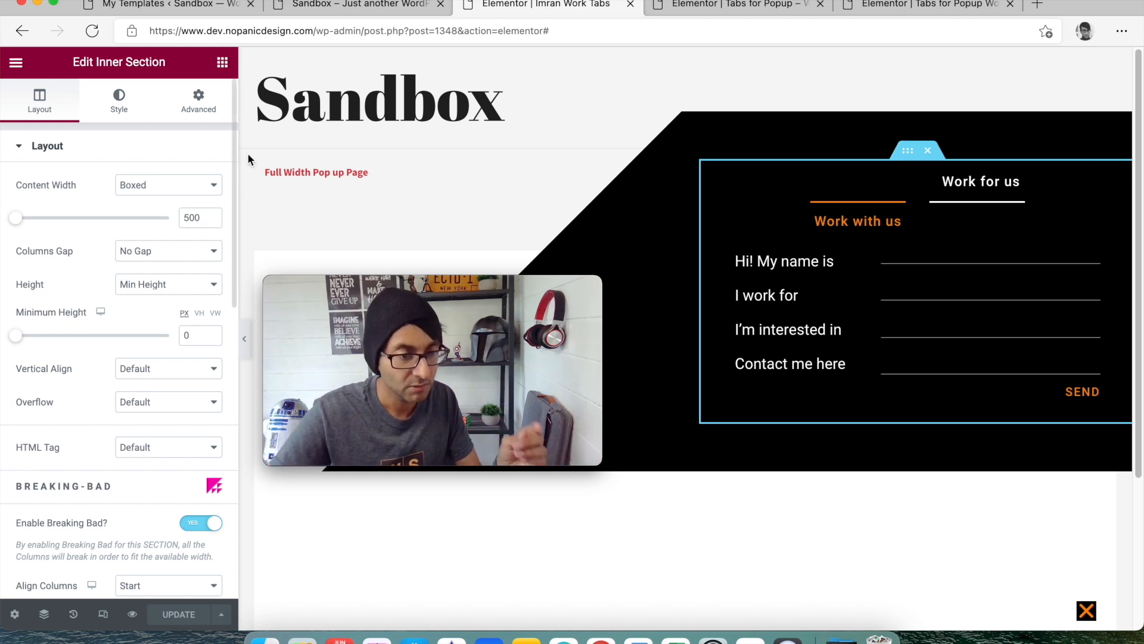
{"action": "left_click", "coordinate": [734, 8]}
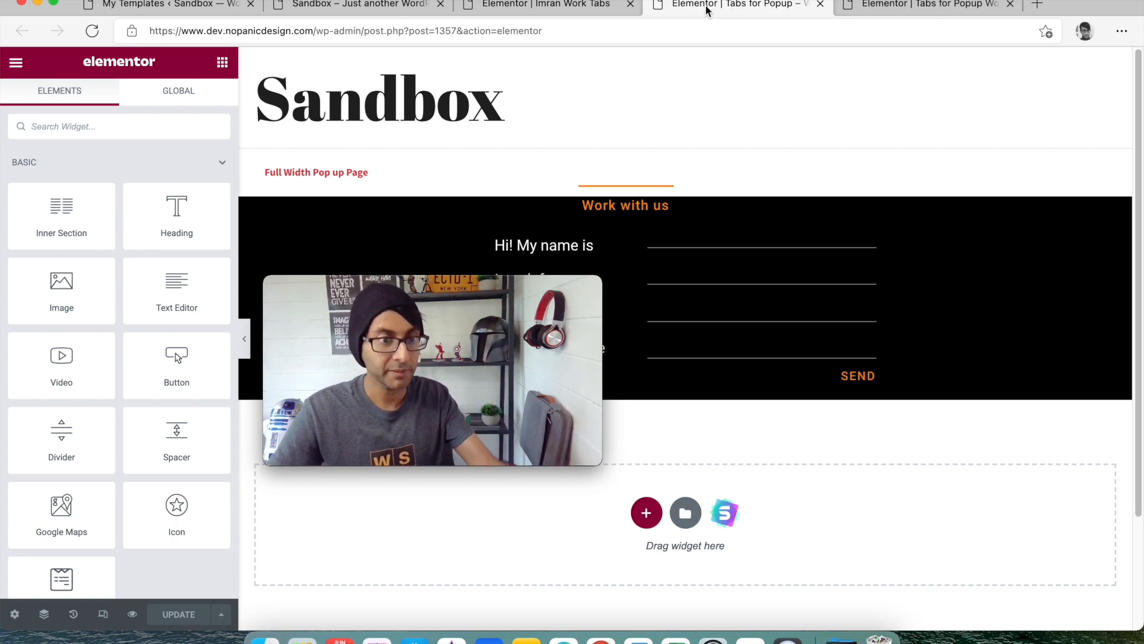
{"action": "left_click", "coordinate": [465, 9]}
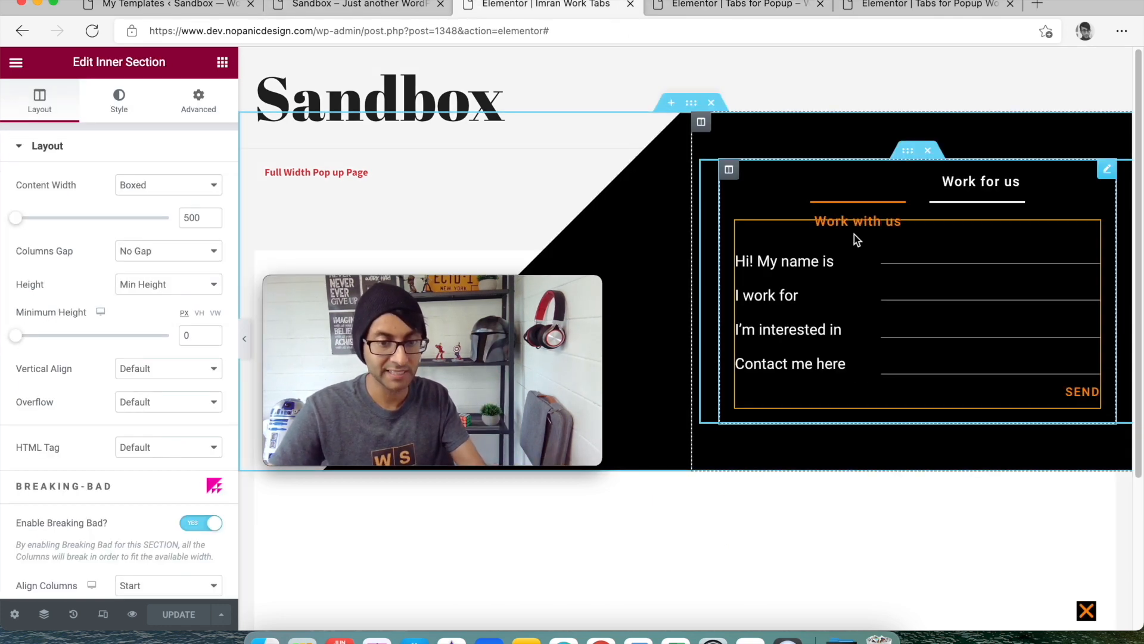
{"action": "left_click", "coordinate": [762, 6]}
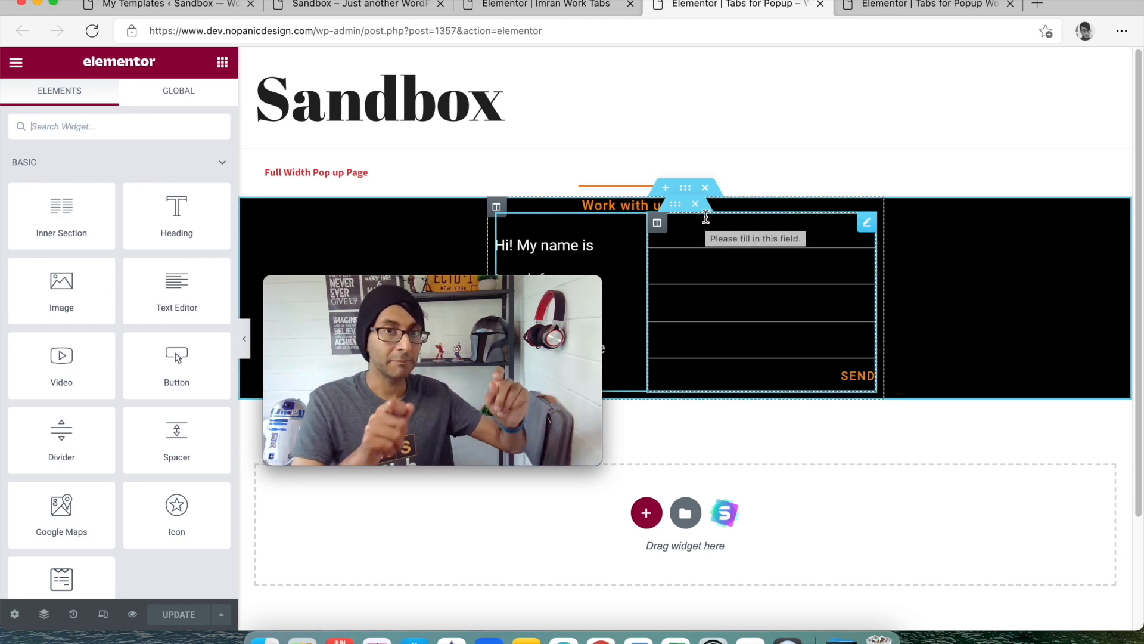
{"action": "left_click", "coordinate": [585, 9]}
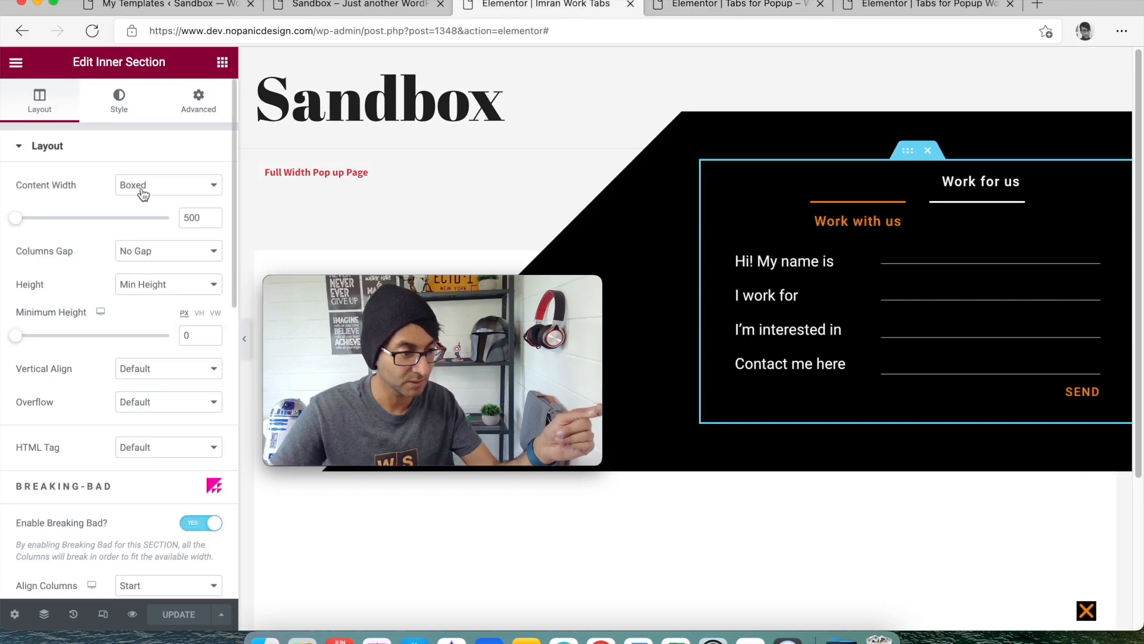
{"action": "left_click", "coordinate": [1086, 177]}
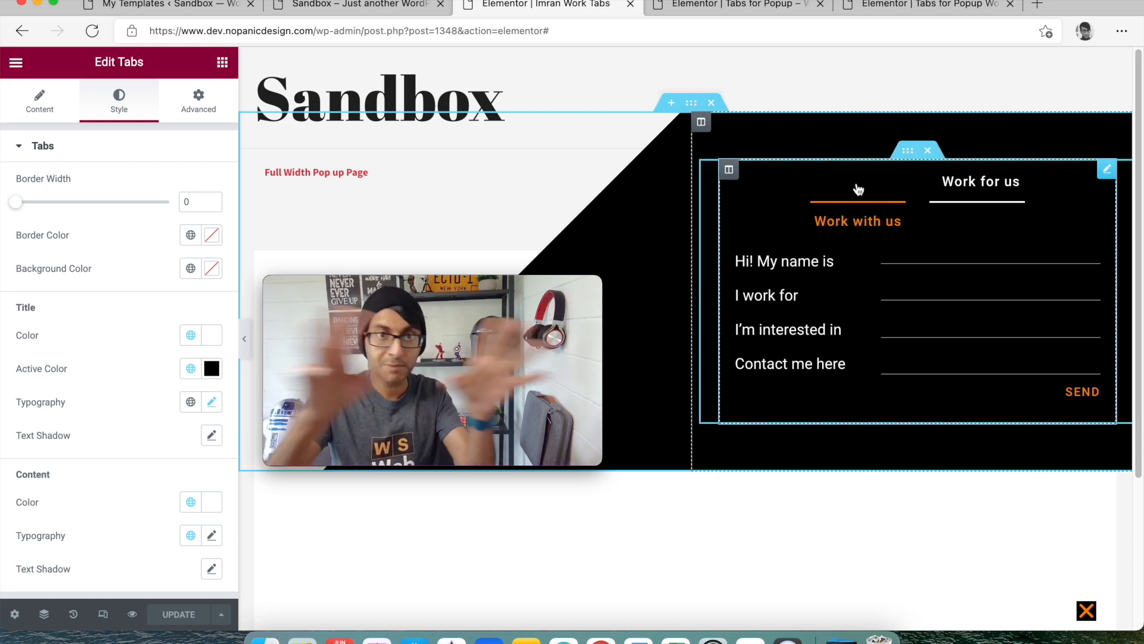
Show the "Work with us" section template and check the advanced settings of its outer section.
{"action": "left_click", "coordinate": [755, 7]}
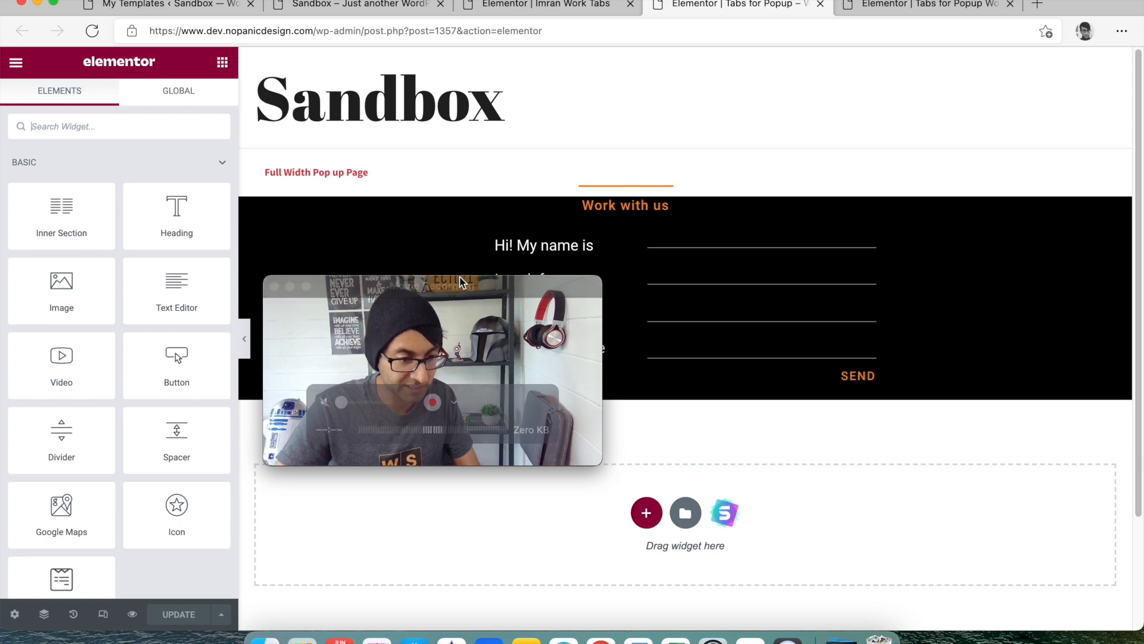
{"action": "left_click_drag", "start_coordinate": [423, 296], "coordinate": [417, 410]}
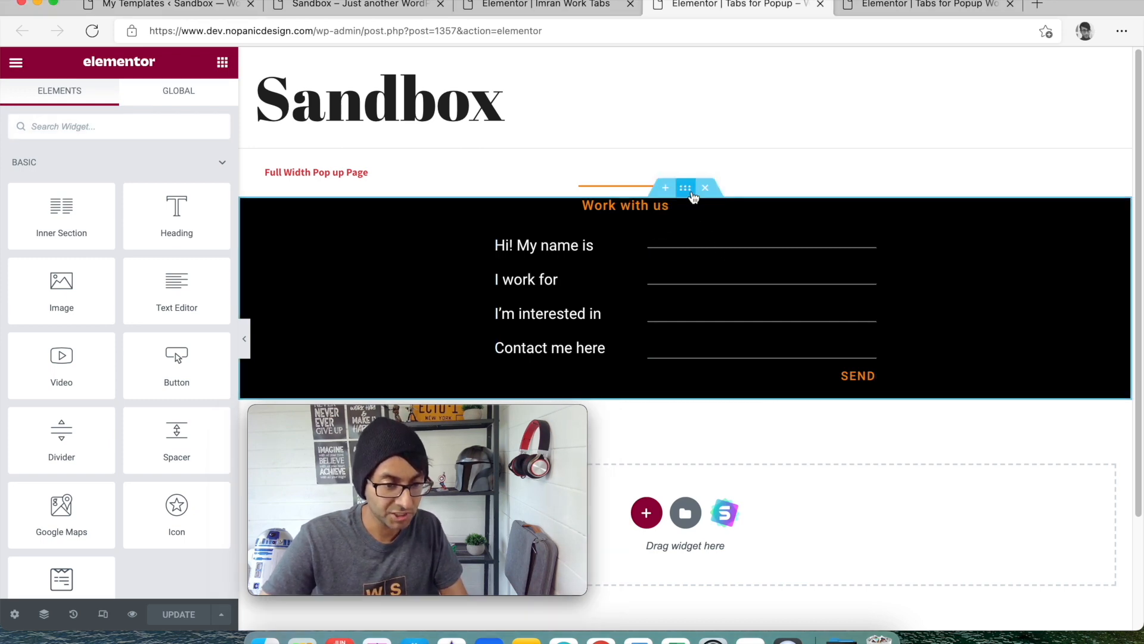
{"action": "left_click", "coordinate": [685, 188]}
{"action": "left_click", "coordinate": [201, 108]}
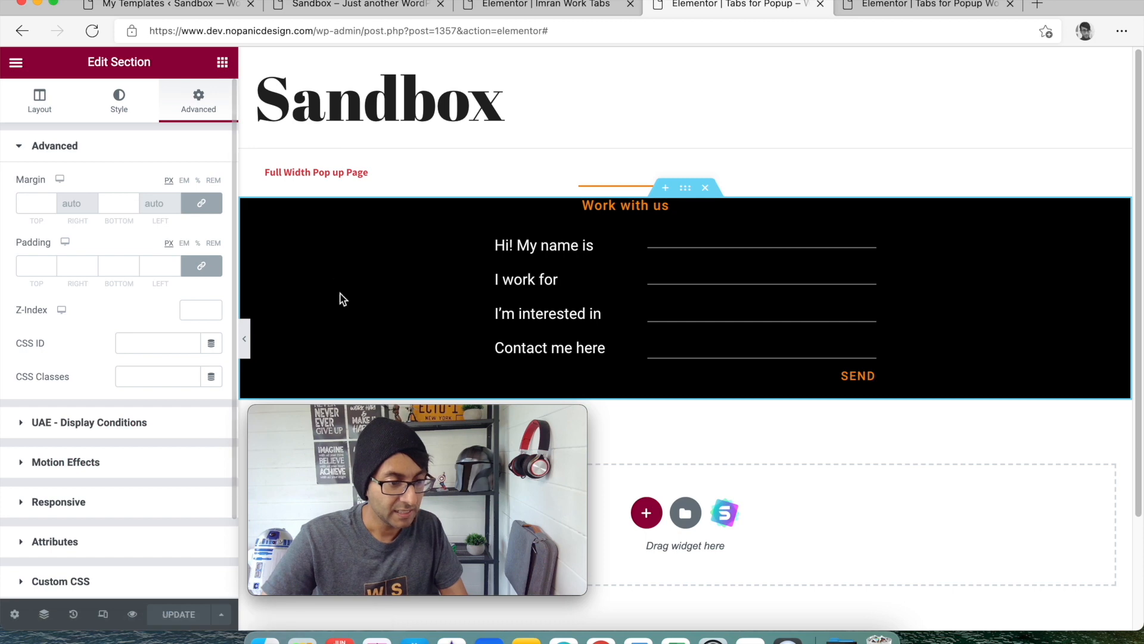
Expand the template's structure in the Navigator, check the first inner section's margins, and compare its heading position with the popup.
{"action": "left_click", "coordinate": [46, 615]}
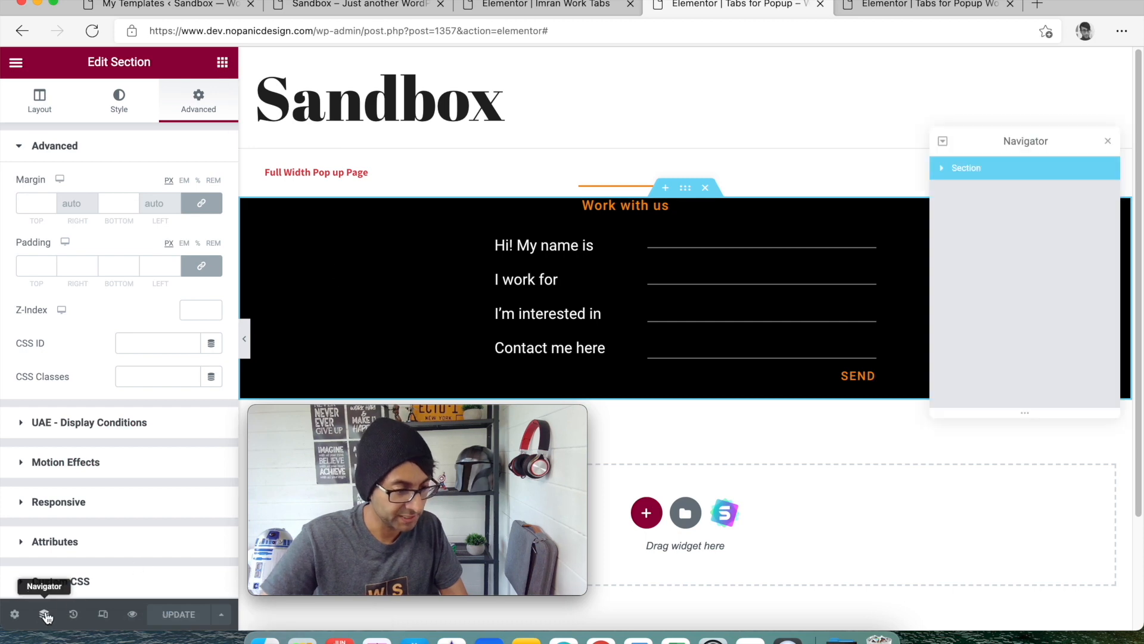
{"action": "left_click", "coordinate": [941, 173]}
{"action": "left_click", "coordinate": [990, 191]}
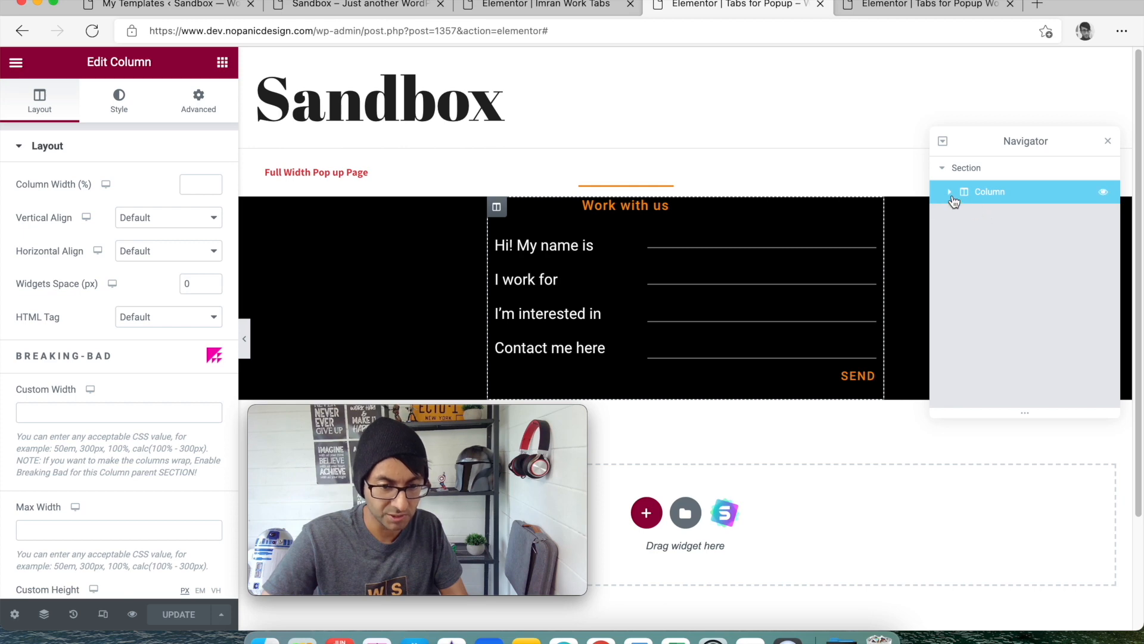
{"action": "left_click", "coordinate": [952, 196]}
{"action": "left_click", "coordinate": [997, 217]}
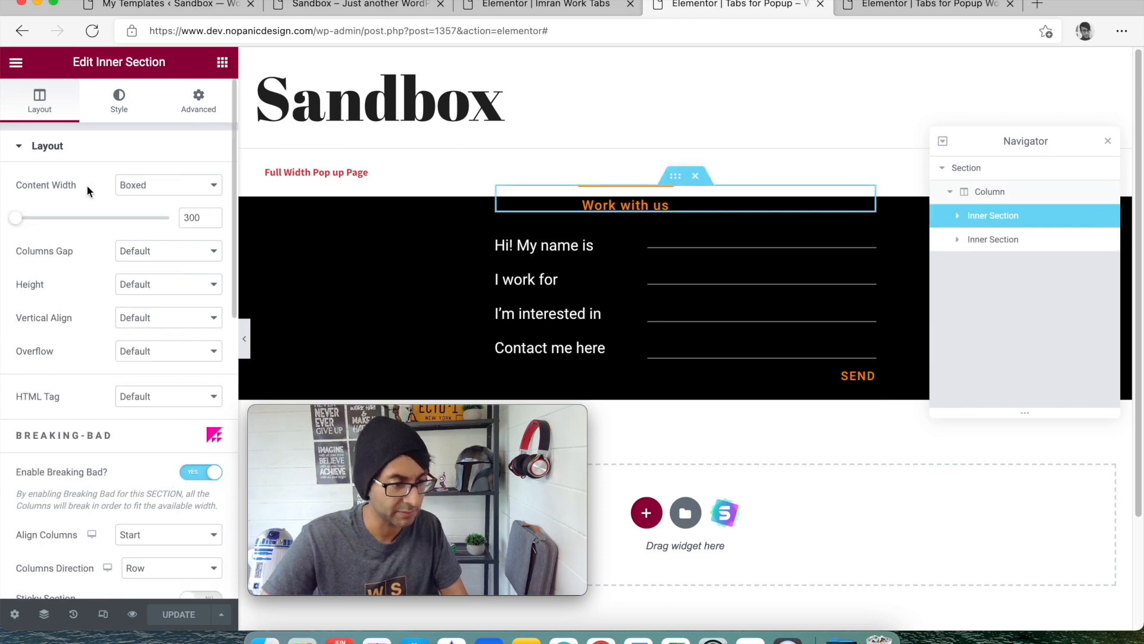
{"action": "left_click", "coordinate": [199, 101]}
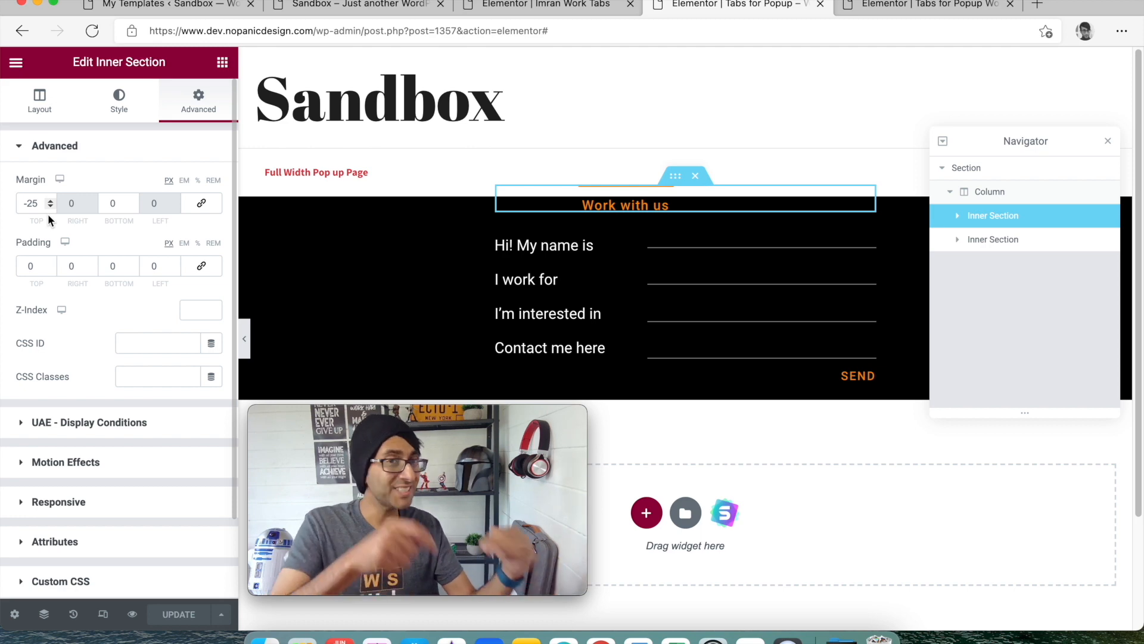
{"action": "left_click", "coordinate": [568, 4]}
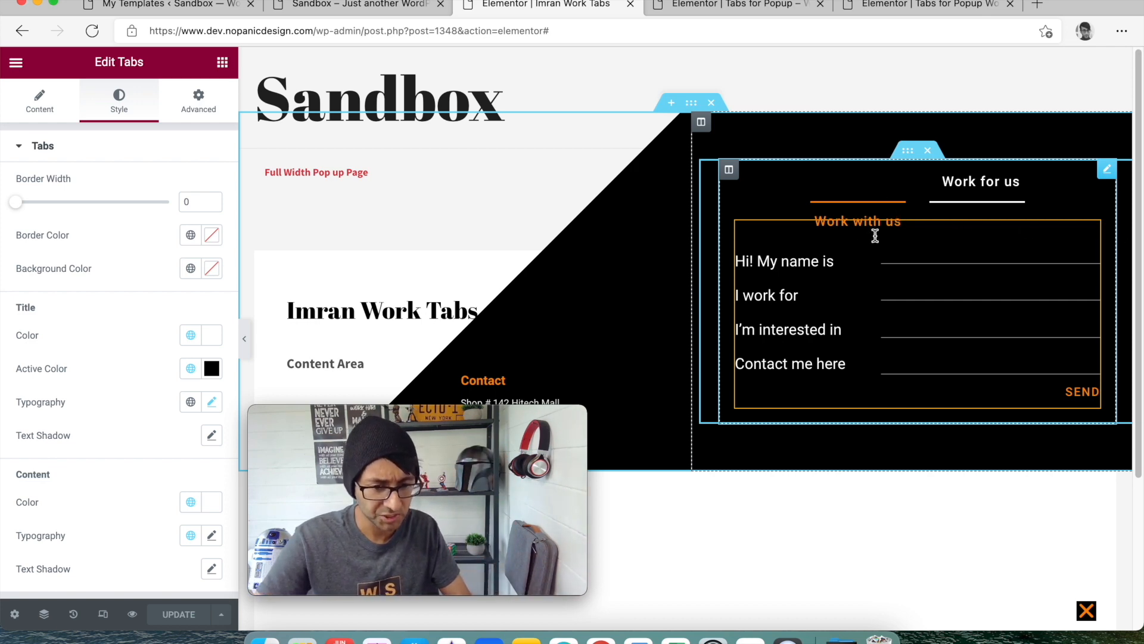
{"action": "left_click", "coordinate": [742, 5]}
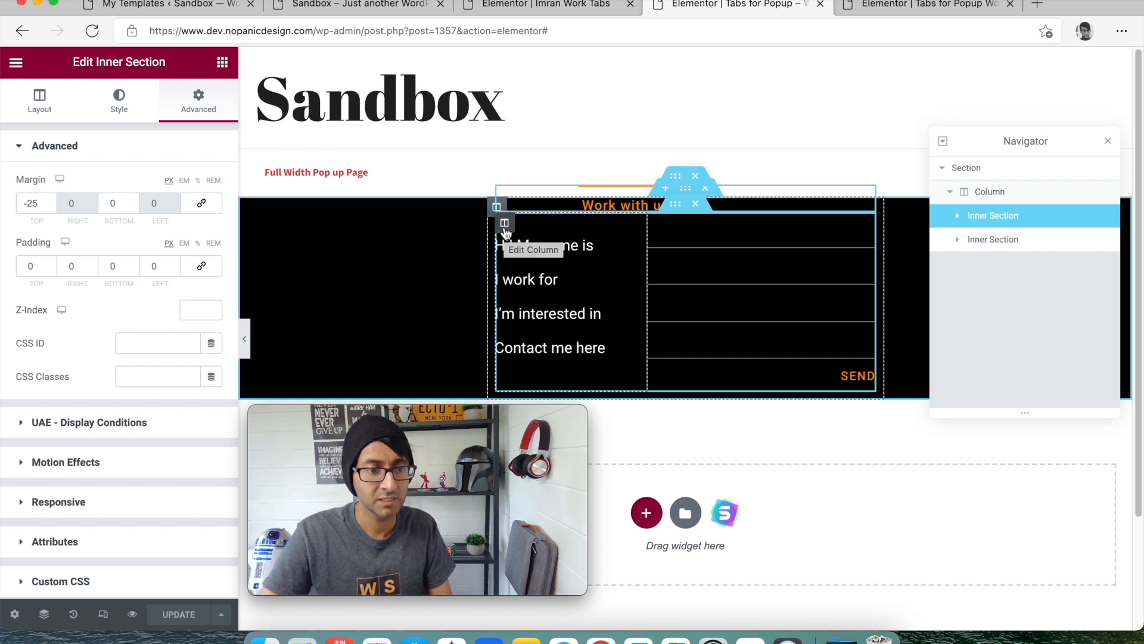
Inspect the typography settings of the text widget containing the "Hi! My name is" lines.
{"action": "left_click", "coordinate": [590, 241]}
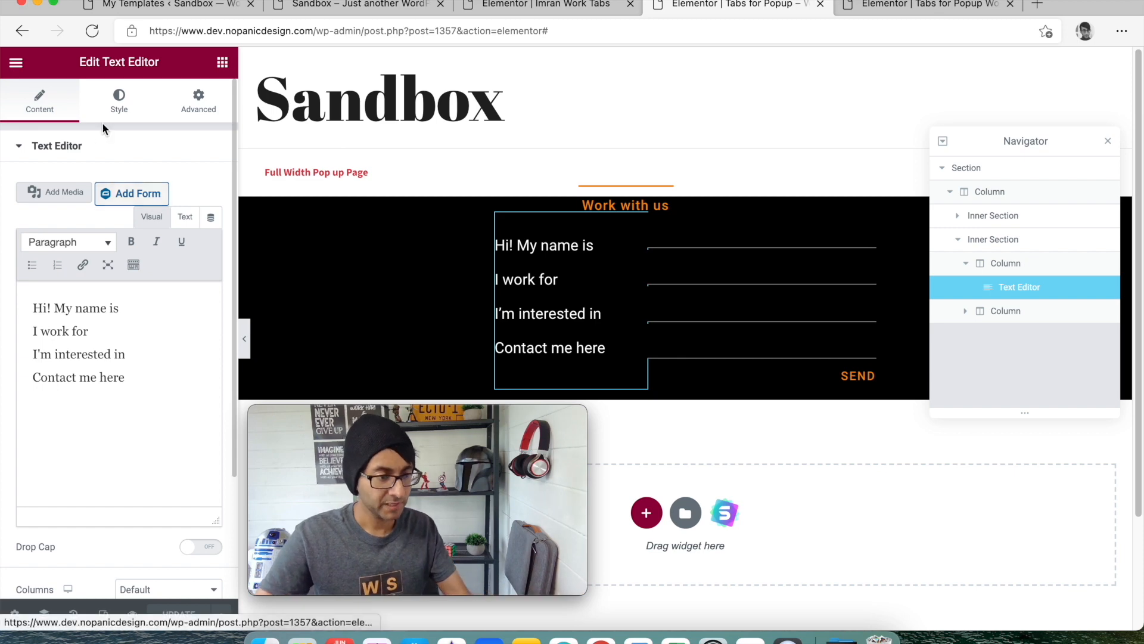
{"action": "left_click", "coordinate": [116, 115]}
{"action": "left_click", "coordinate": [211, 254]}
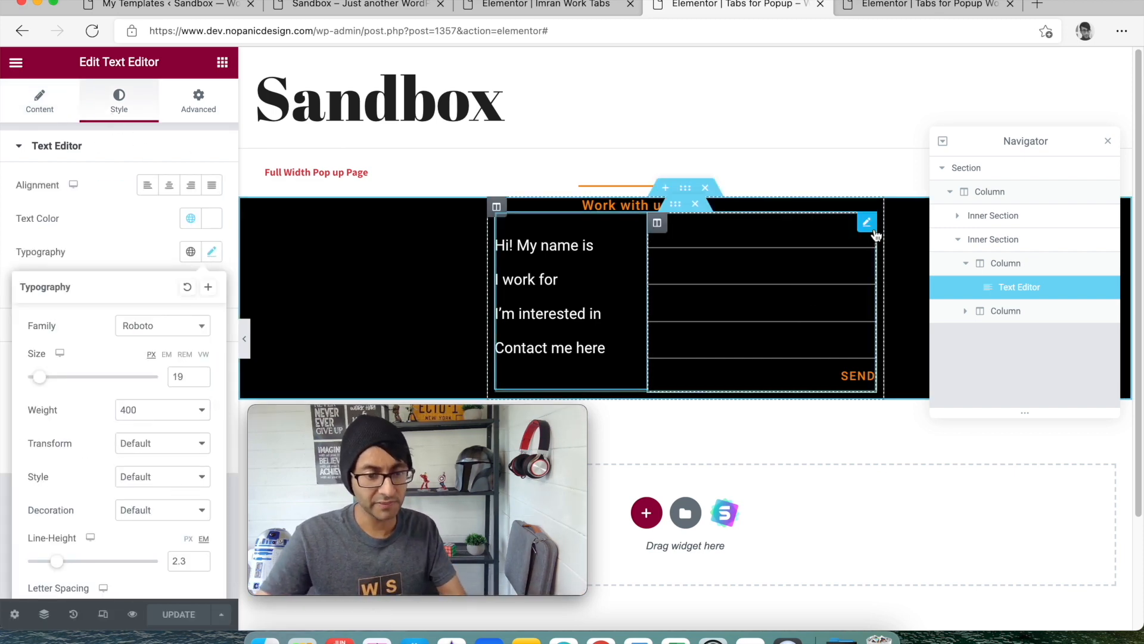
Examine the form widget's fields and its style settings, including field colors, border width and border radius.
{"action": "left_click", "coordinate": [703, 221]}
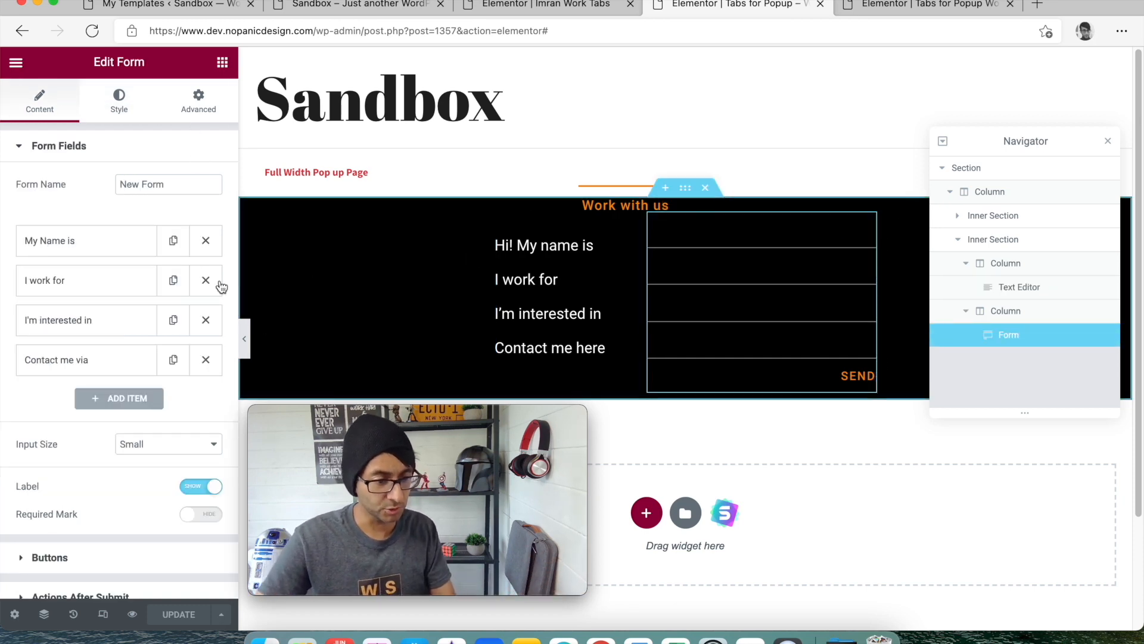
{"action": "left_click", "coordinate": [121, 115]}
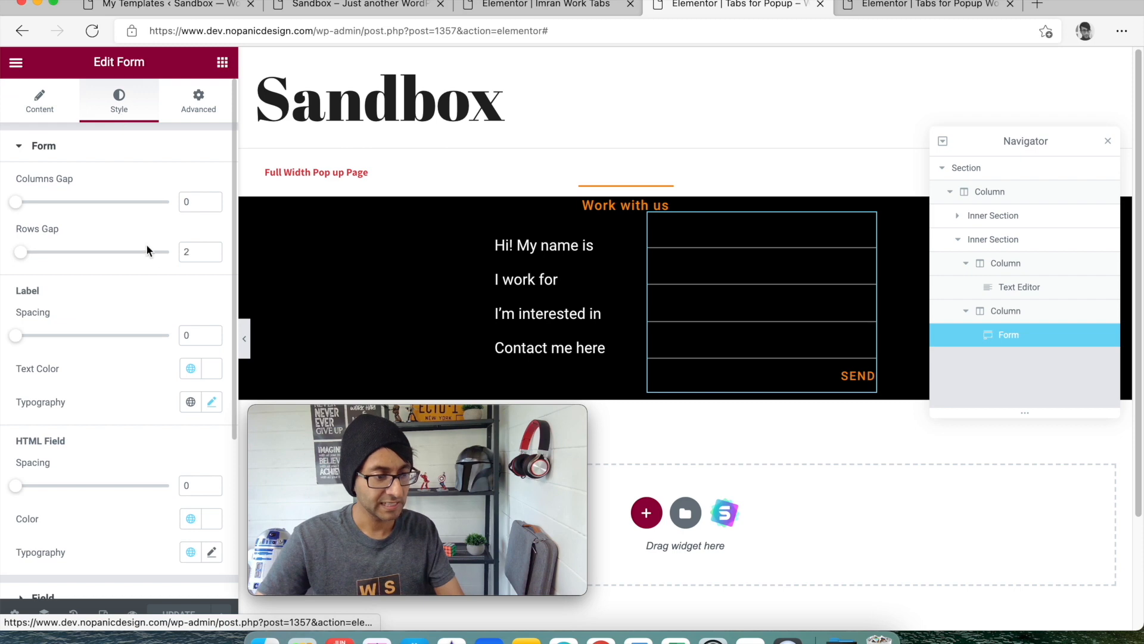
{"action": "scroll", "coordinate": [191, 424], "scroll_direction": "down", "scroll_amount": 5}
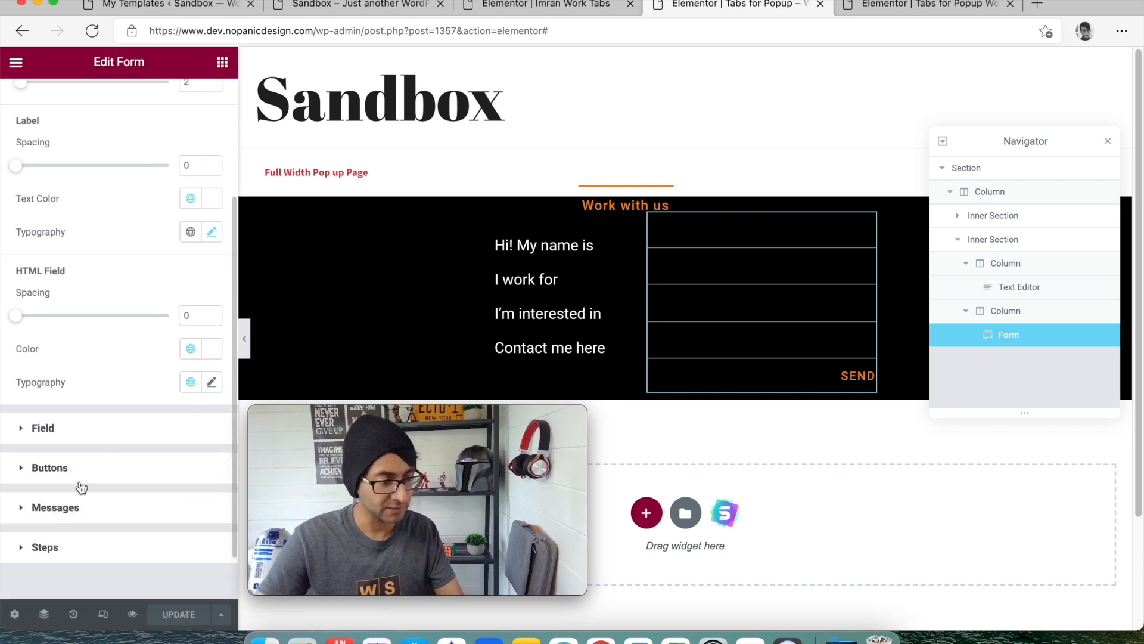
{"action": "double_click", "coordinate": [87, 432]}
{"action": "scroll", "coordinate": [196, 385], "scroll_direction": "down", "scroll_amount": 3}
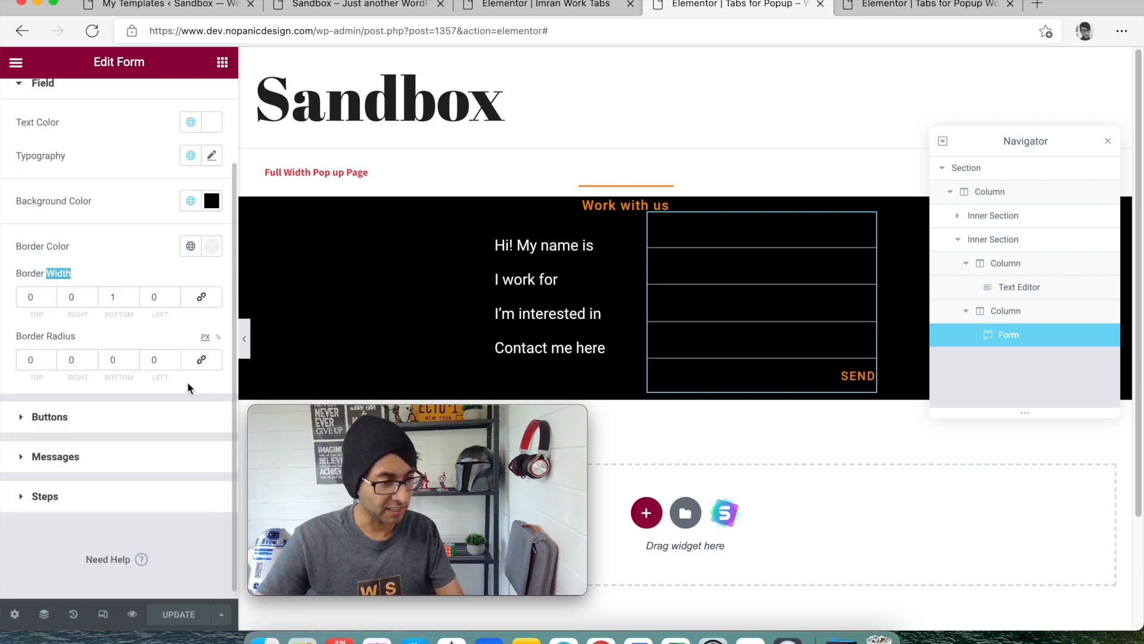
{"action": "scroll", "coordinate": [190, 228], "scroll_direction": "up", "scroll_amount": 1}
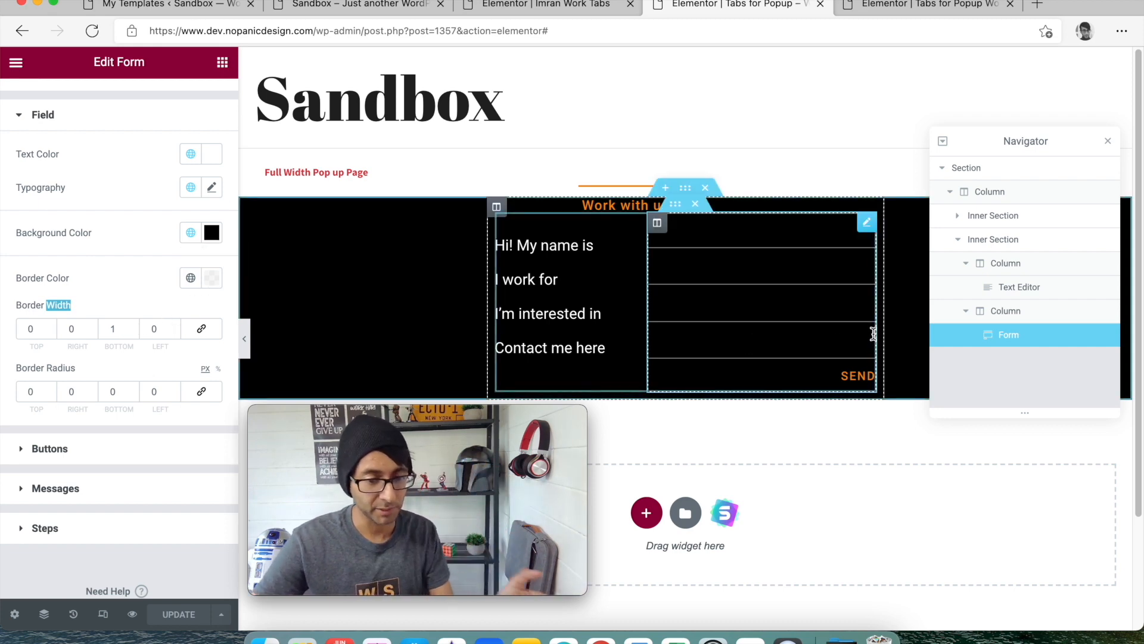
Preview the "Work with us" and "Work for us" section templates without the editing panel.
{"action": "left_click", "coordinate": [245, 339]}
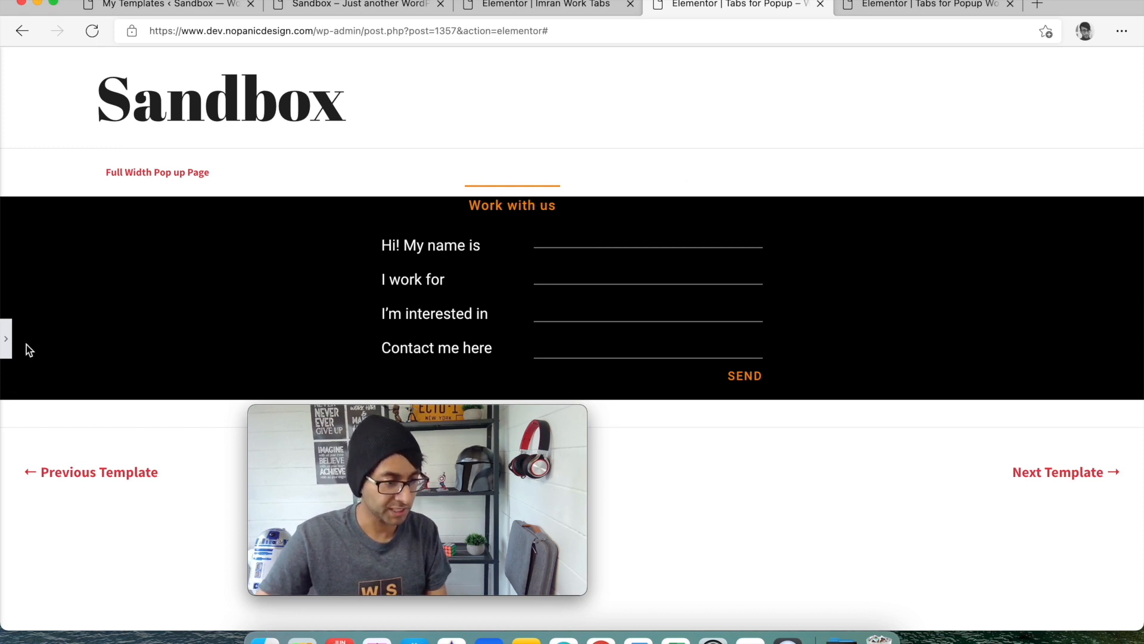
{"action": "left_click", "coordinate": [6, 338]}
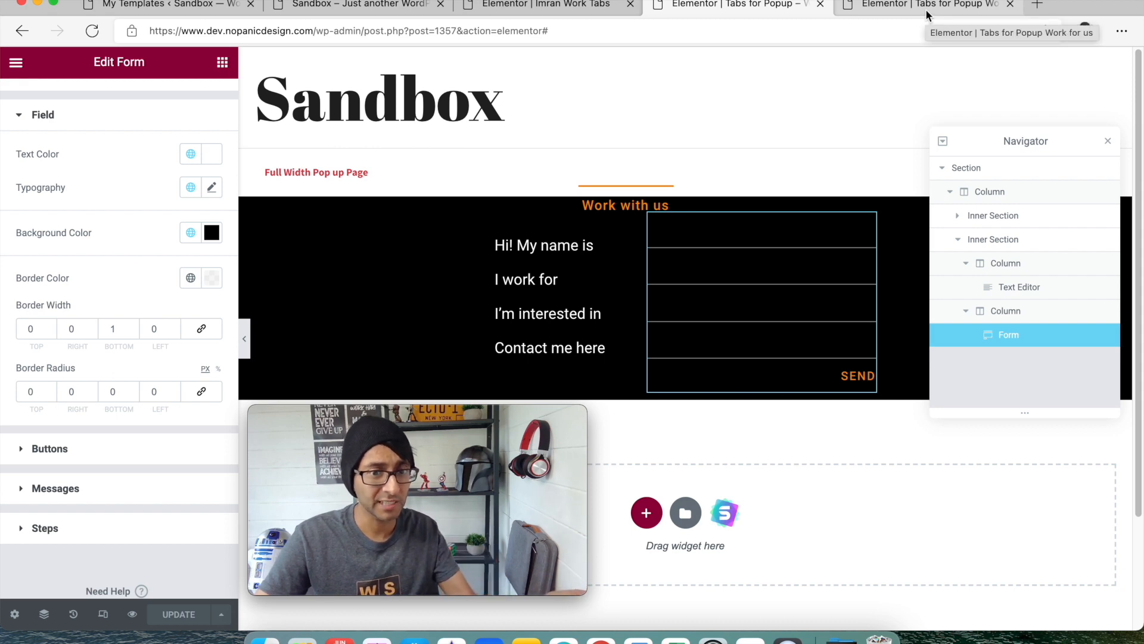
{"action": "left_click", "coordinate": [925, 9]}
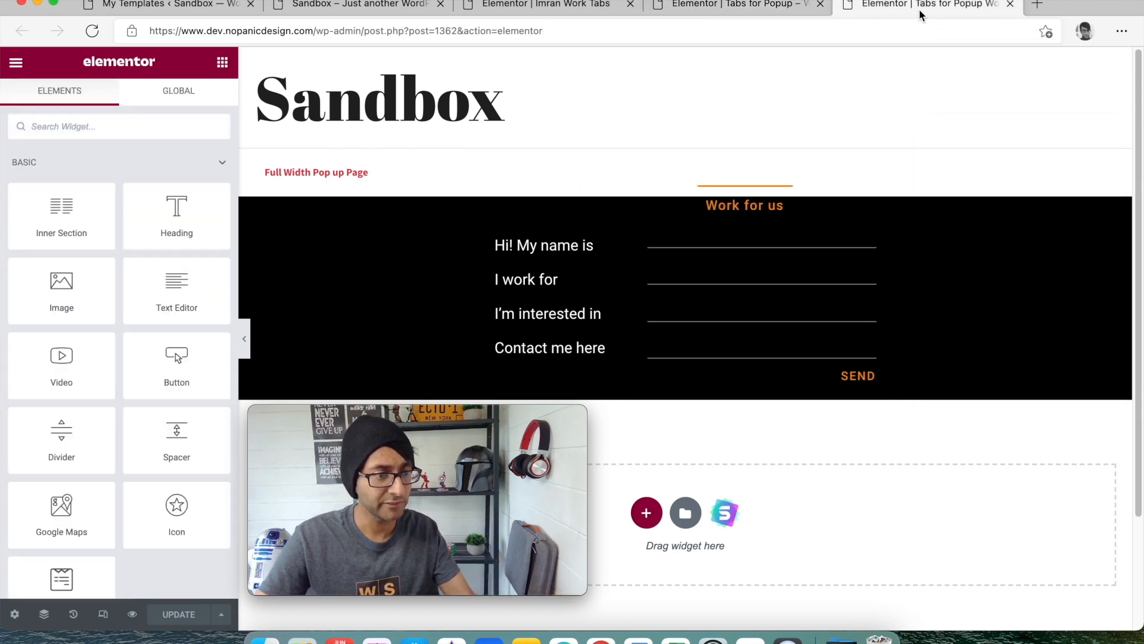
{"action": "left_click", "coordinate": [245, 339]}
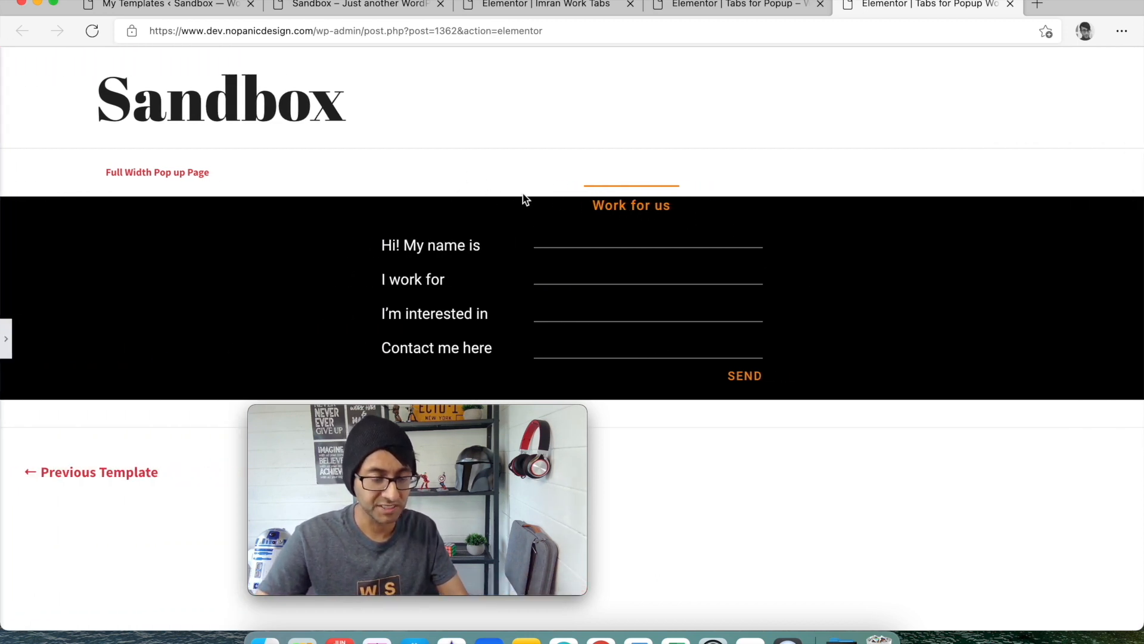
Compare the heading positions in the "Work with us" and "Work for us" section templates by alternating between them.
{"action": "left_click", "coordinate": [739, 5]}
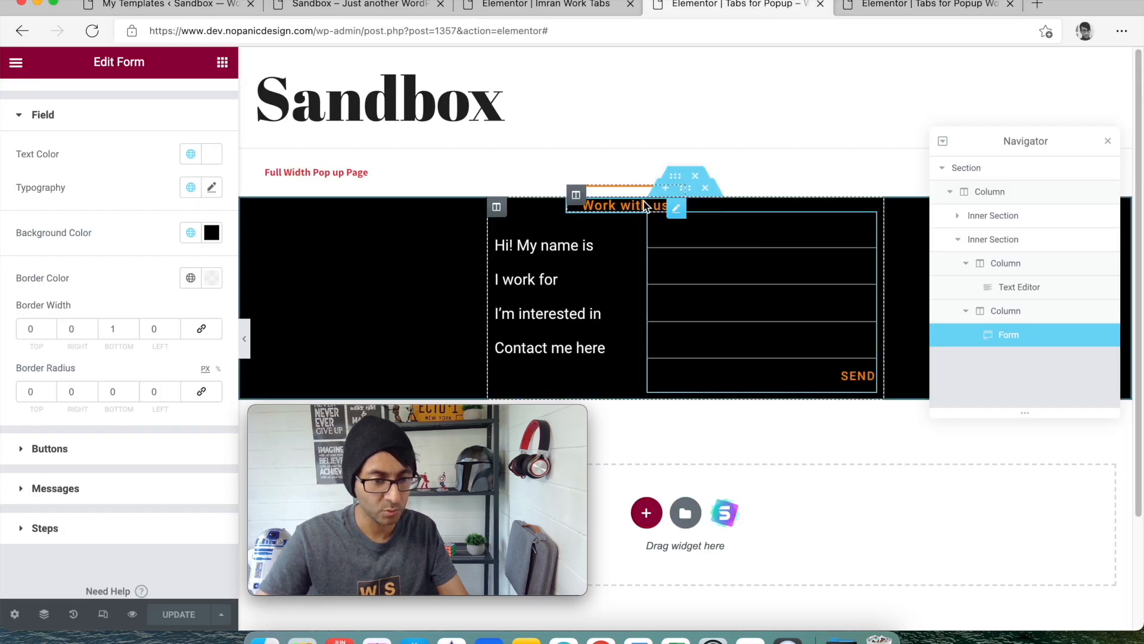
{"action": "left_click", "coordinate": [885, 13]}
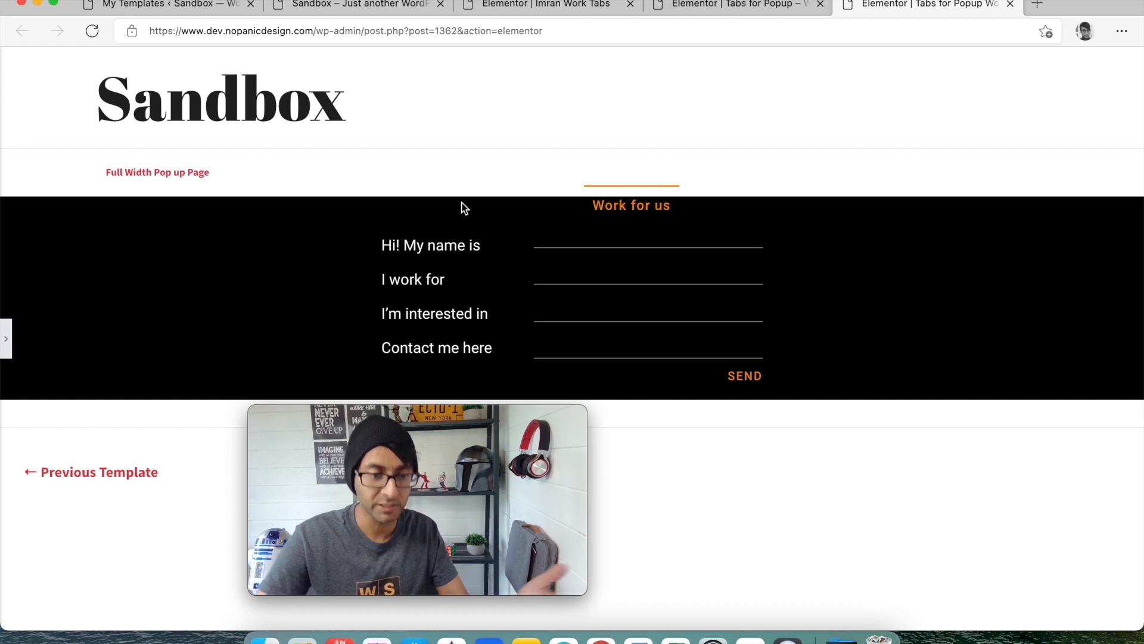
{"action": "left_click", "coordinate": [829, 5]}
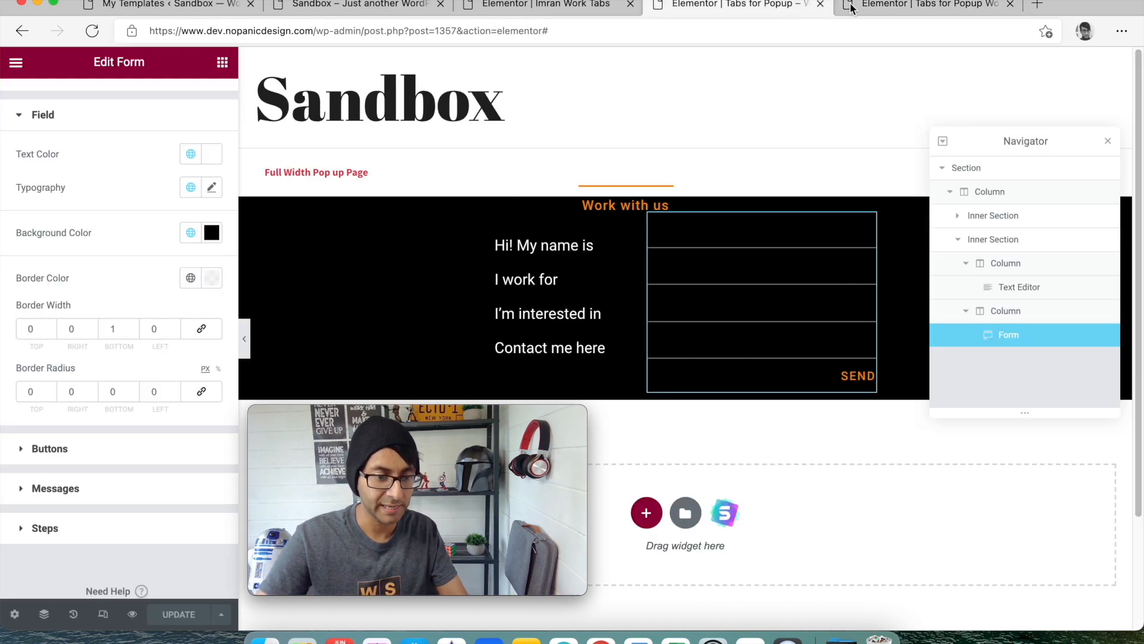
{"action": "left_click", "coordinate": [943, 5]}
{"action": "left_click", "coordinate": [775, 7]}
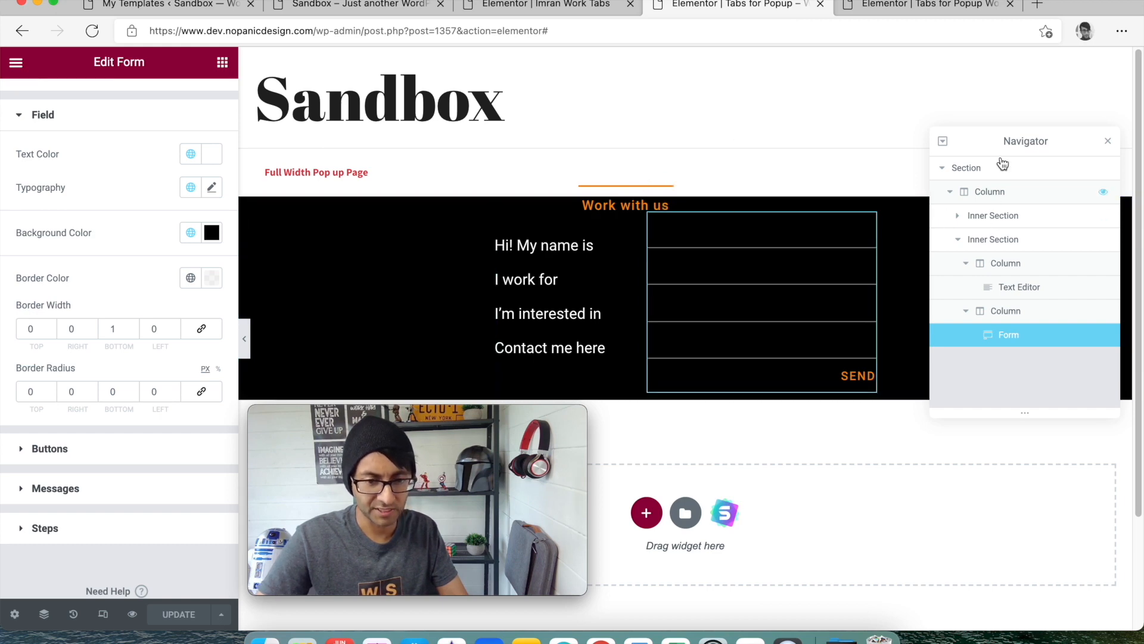
{"action": "left_click", "coordinate": [973, 7]}
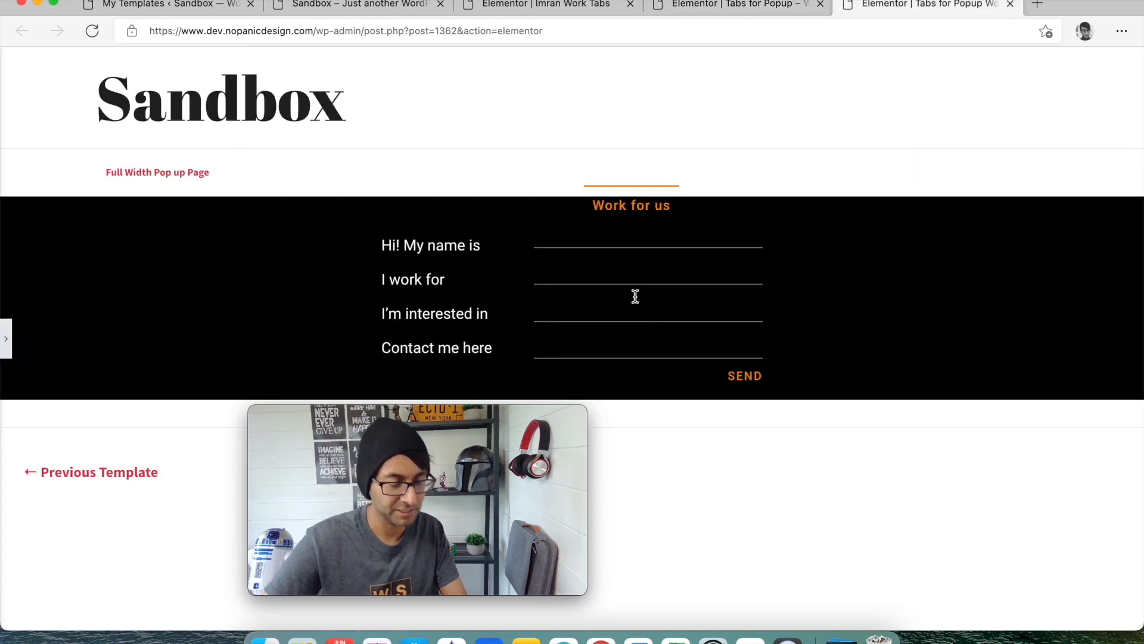
{"action": "left_click", "coordinate": [774, 7]}
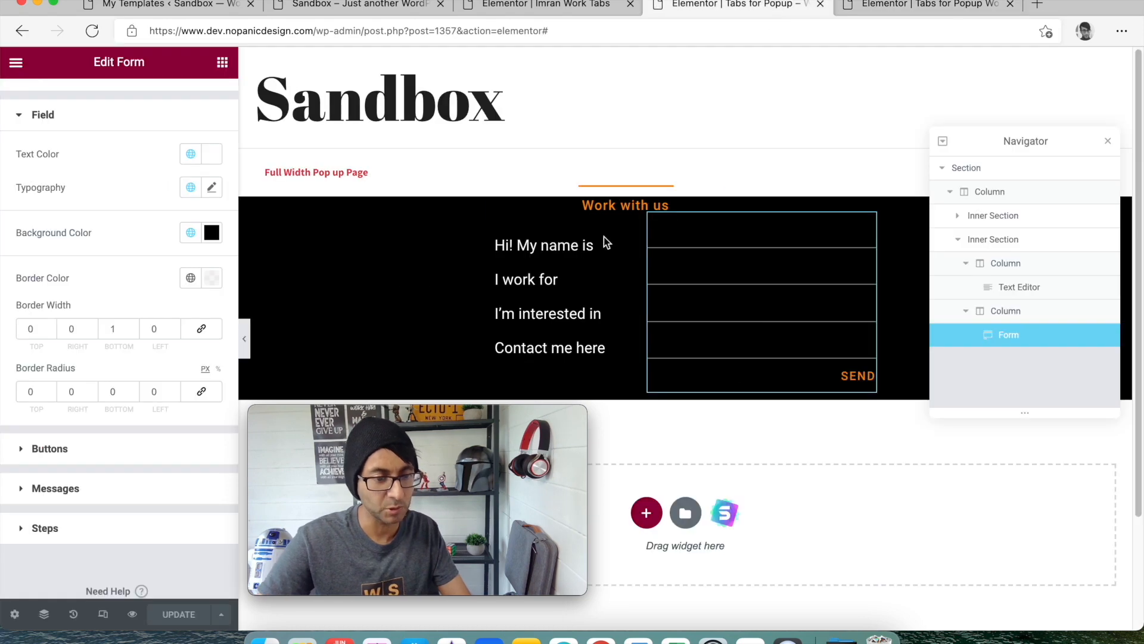
Check the layout settings of the outer section in the "Work with us" template, and close both section templates.
{"action": "left_click", "coordinate": [991, 171]}
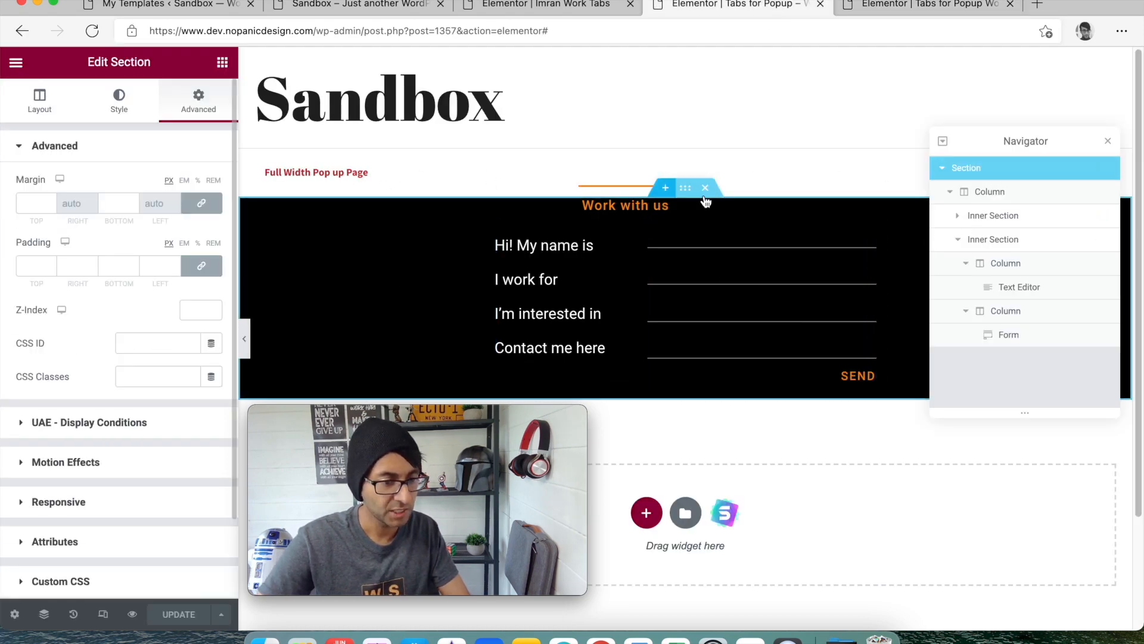
{"action": "left_click", "coordinate": [51, 102]}
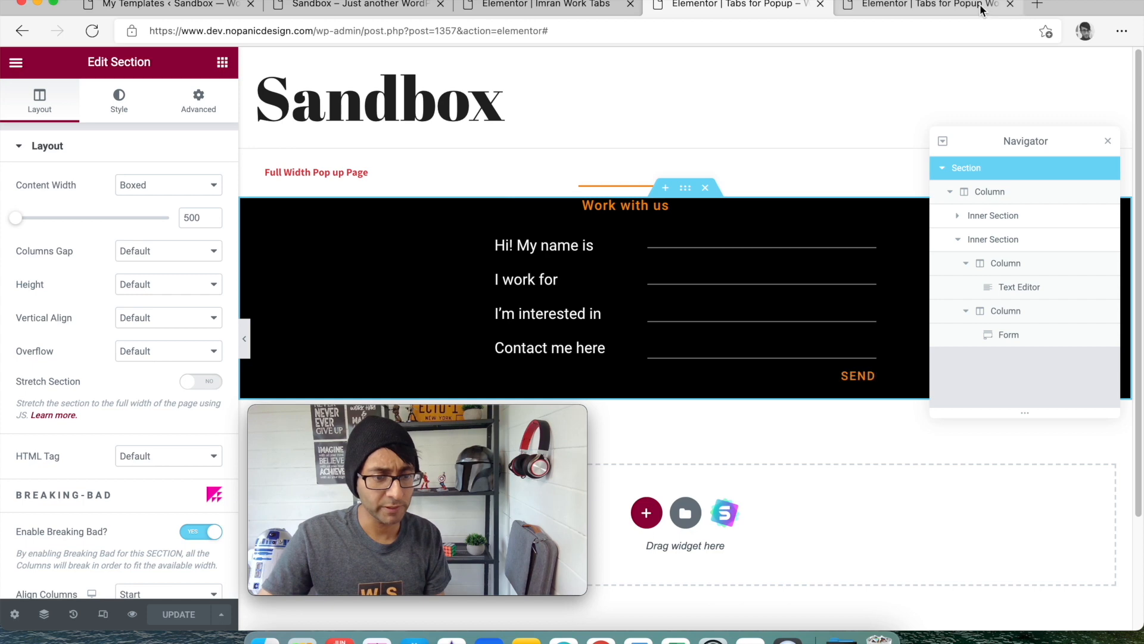
{"action": "left_click", "coordinate": [1012, 8]}
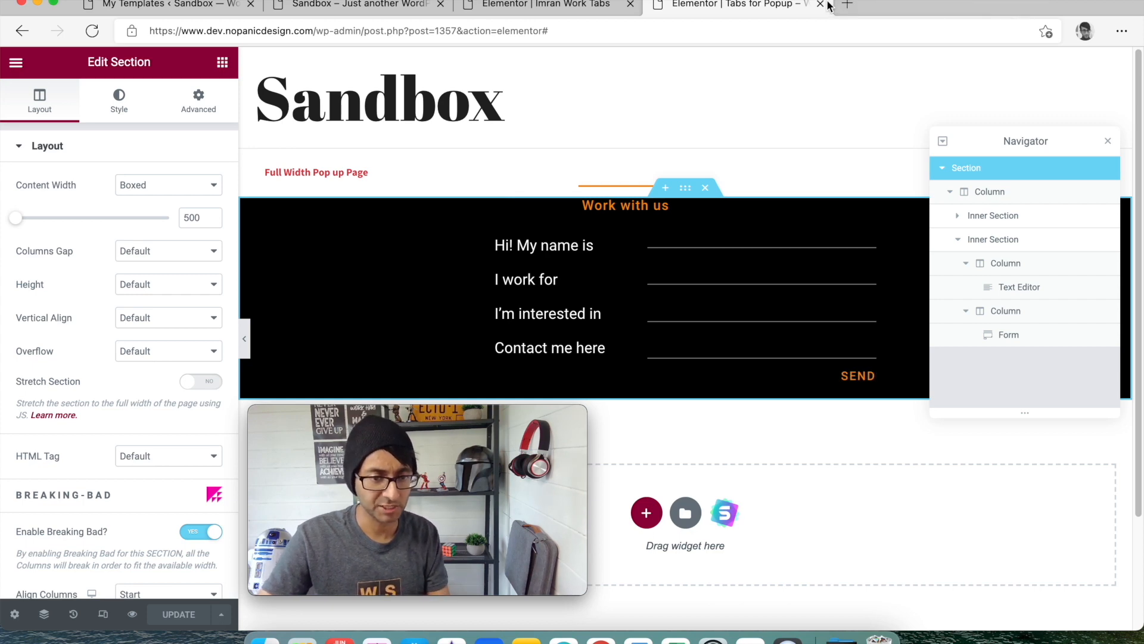
{"action": "left_click", "coordinate": [820, 5]}
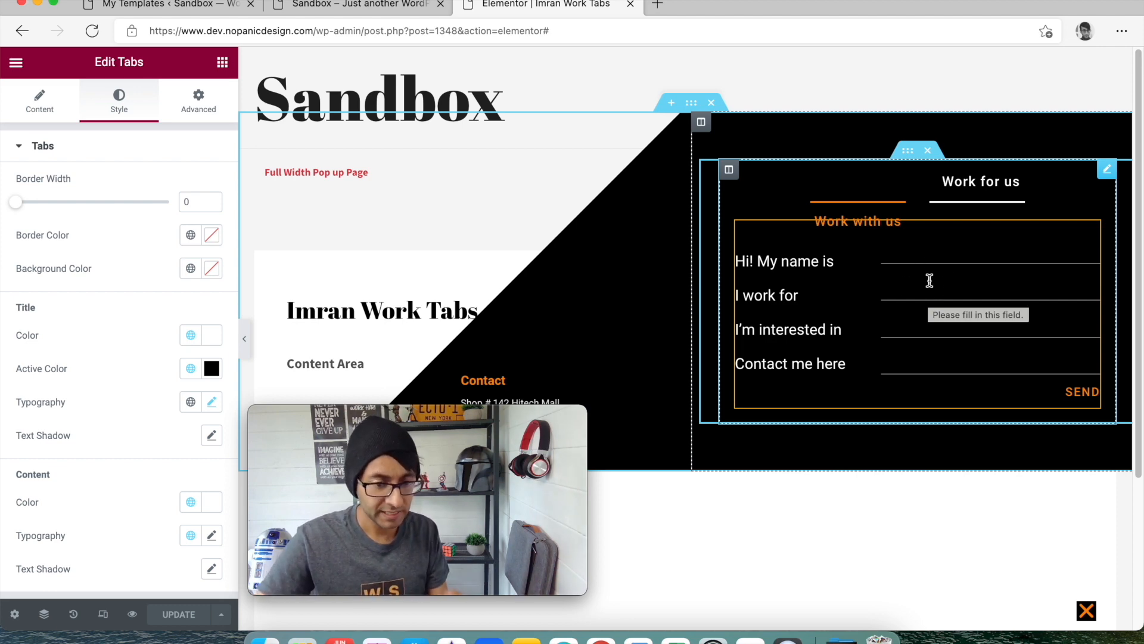
Highlight the shortcodes of the "Tabs for Popup Work for us" and "Tabs for Popup – Work with Us" templates in the saved templates list.
{"action": "left_click", "coordinate": [199, 13]}
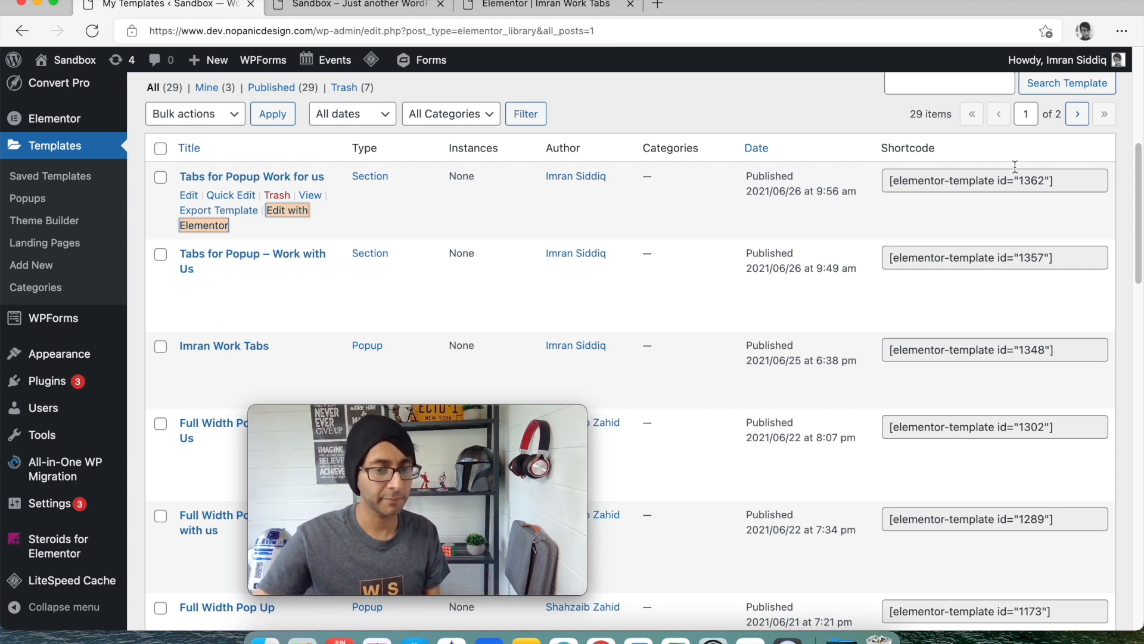
{"action": "mouse_move", "coordinate": [1066, 181]}
{"action": "left_mouse_down"}
{"action": "mouse_move", "coordinate": [938, 180]}
{"action": "mouse_move", "coordinate": [1049, 185]}
{"action": "left_mouse_up"}
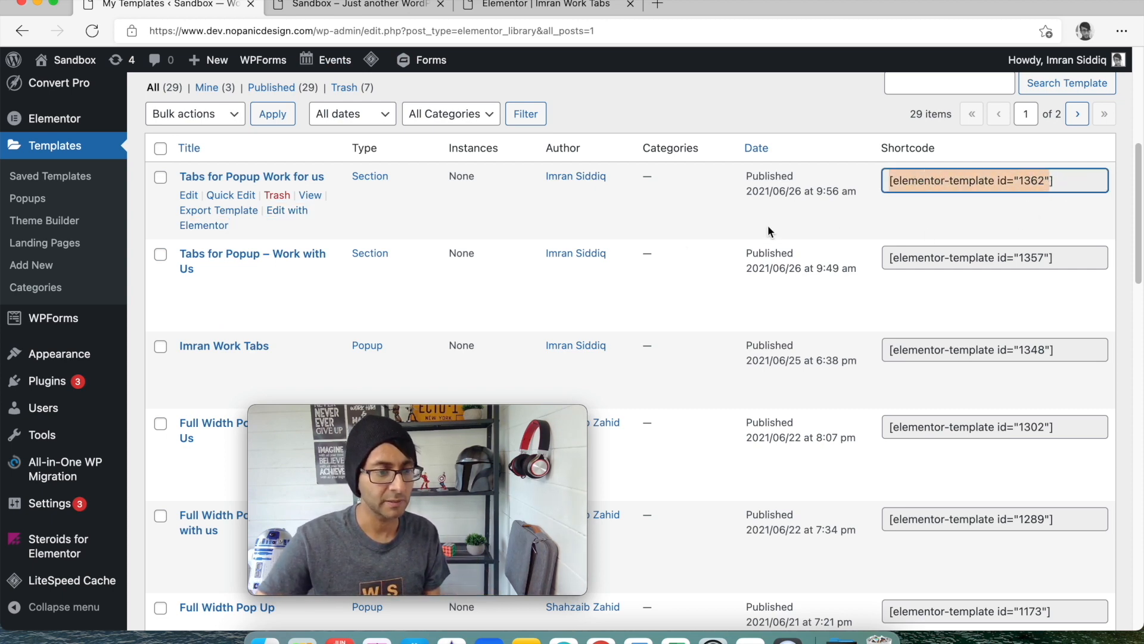
{"action": "mouse_move", "coordinate": [1076, 263]}
{"action": "left_mouse_down"}
{"action": "mouse_move", "coordinate": [996, 258]}
{"action": "mouse_move", "coordinate": [1055, 266]}
{"action": "left_mouse_up"}
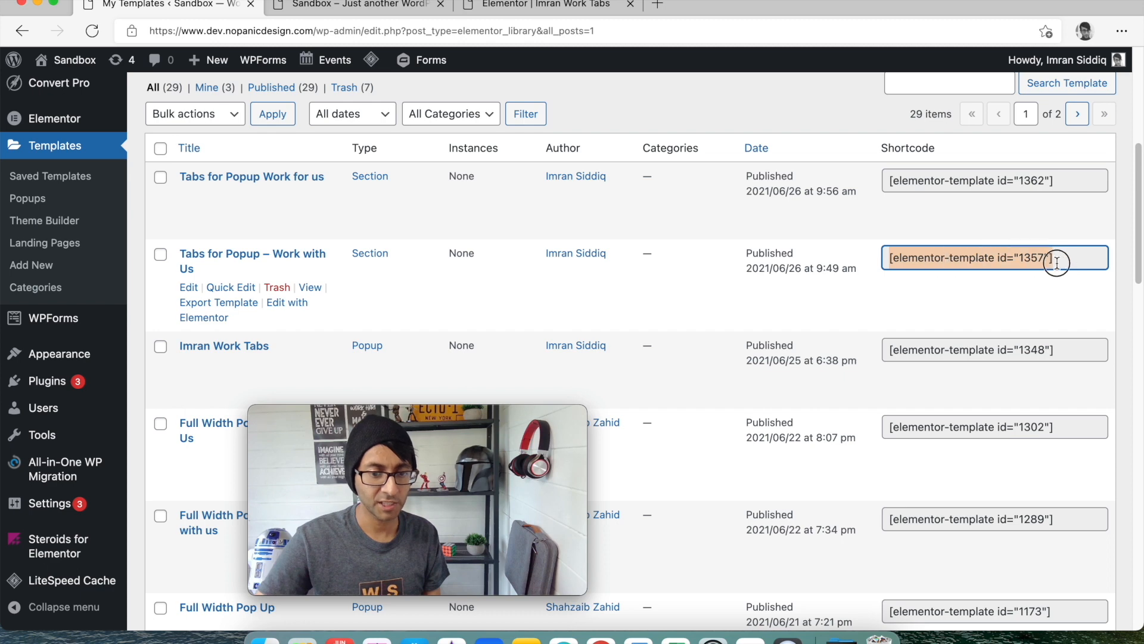
Open the "Work with us" item of the popup's Tabs widget and highlight the template shortcode in its content.
{"action": "left_click", "coordinate": [563, 6]}
{"action": "left_click", "coordinate": [1108, 173]}
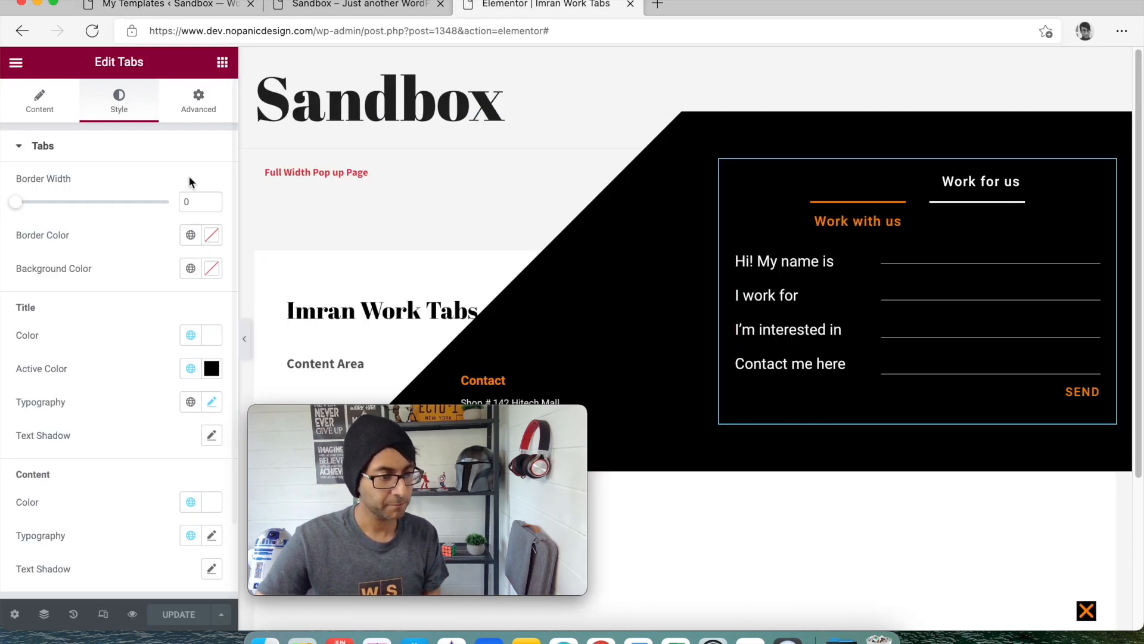
{"action": "left_click", "coordinate": [43, 108]}
{"action": "left_click", "coordinate": [97, 225]}
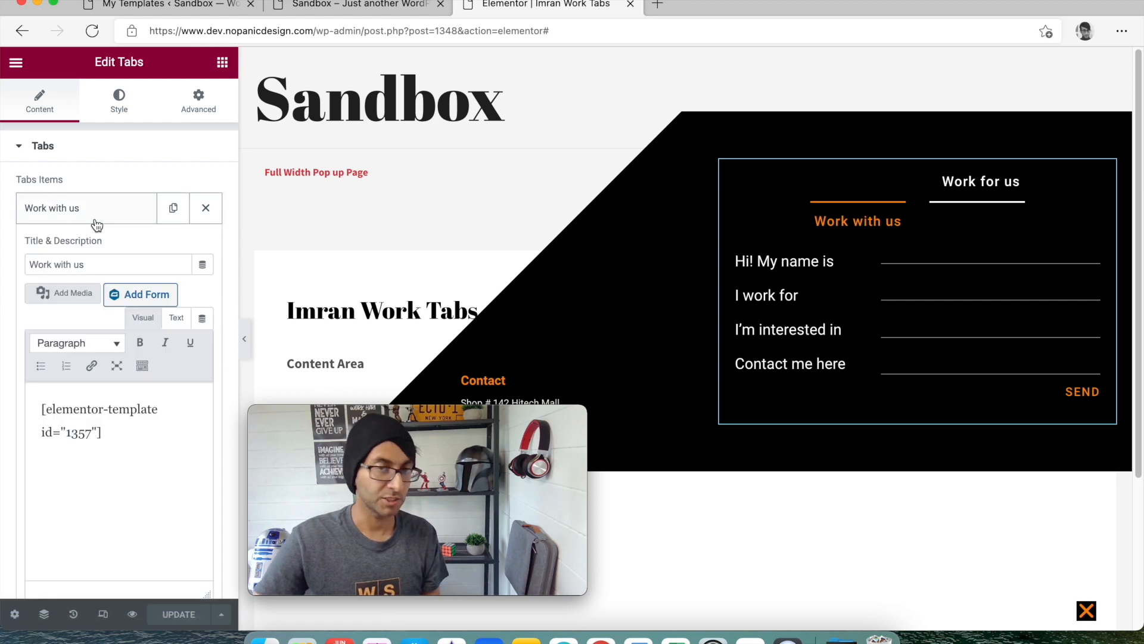
{"action": "left_click_drag", "start_coordinate": [146, 444], "coordinate": [39, 408]}
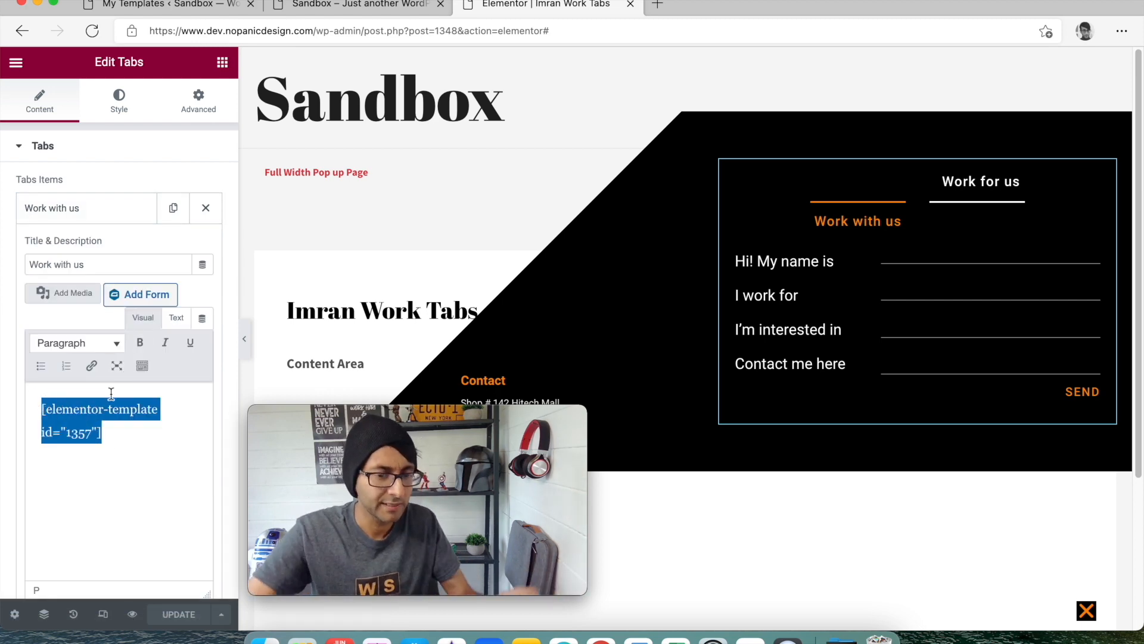
Alternate between the "Work for us" and "Work with us" tabs in the popup to demonstrate the switching headings, ending on "Work for us".
{"action": "left_click", "coordinate": [991, 190]}
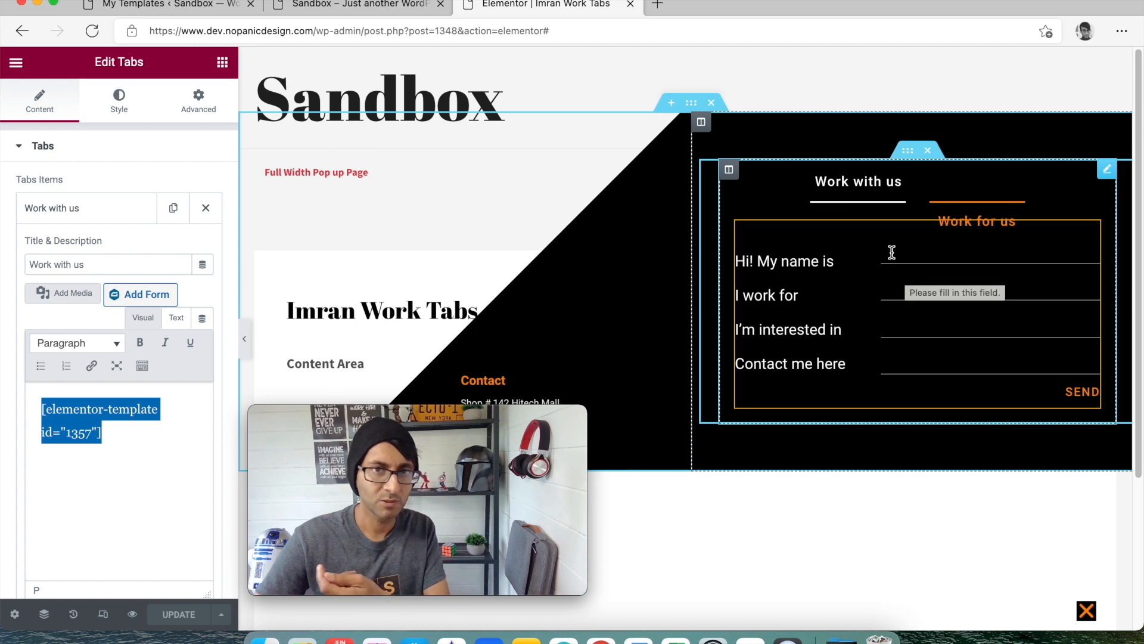
{"action": "left_click", "coordinate": [877, 187]}
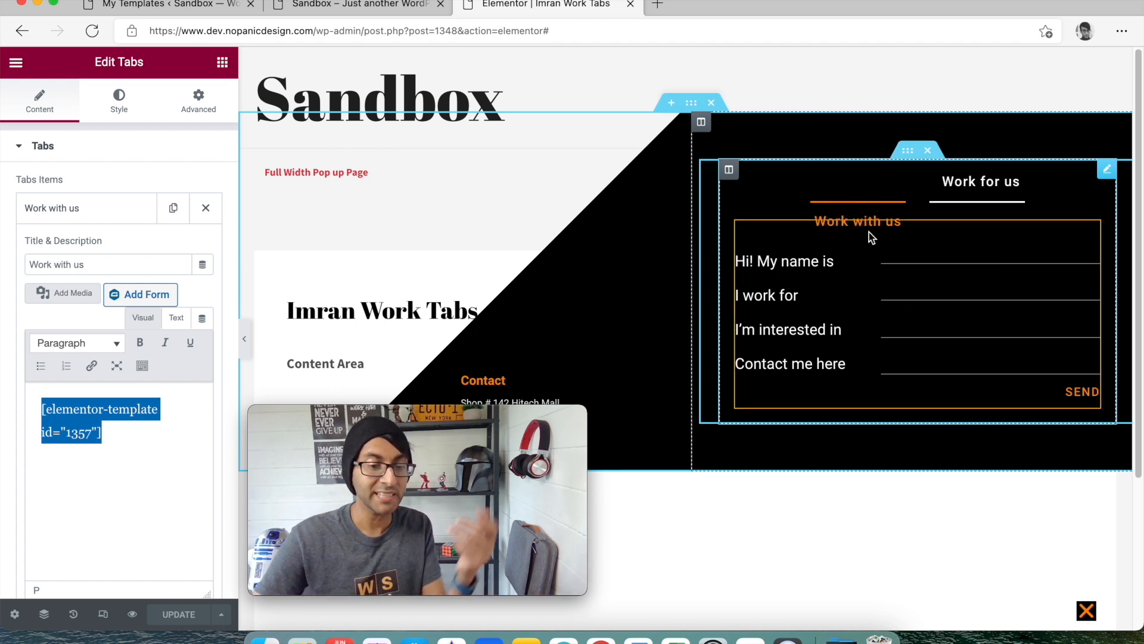
{"action": "left_click", "coordinate": [977, 190]}
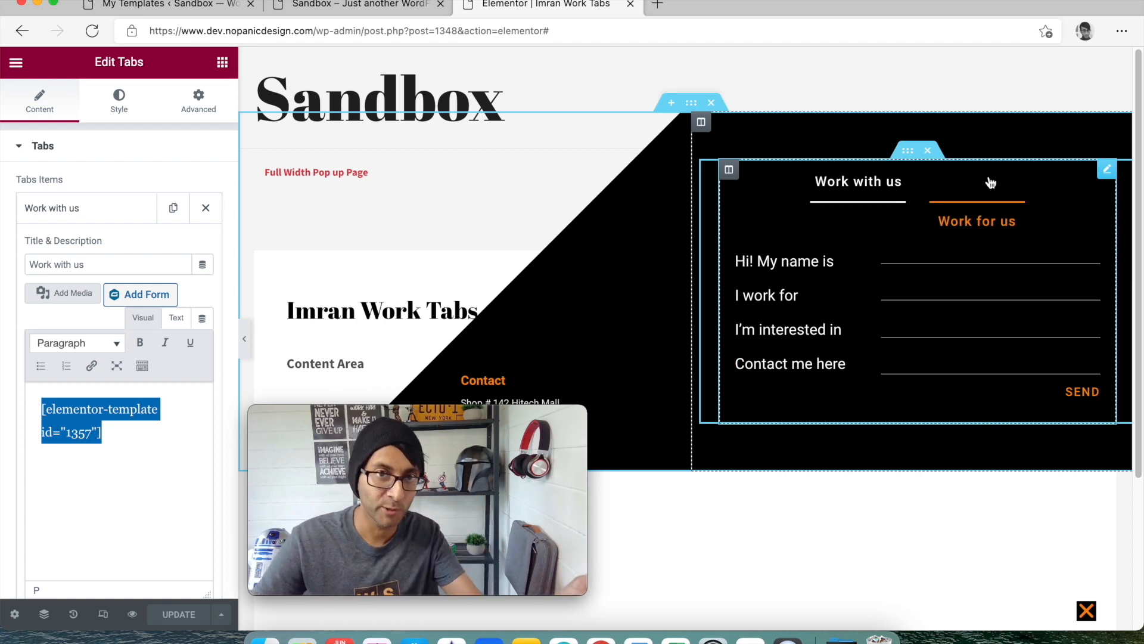
{"action": "left_click", "coordinate": [863, 183]}
{"action": "left_click", "coordinate": [975, 190]}
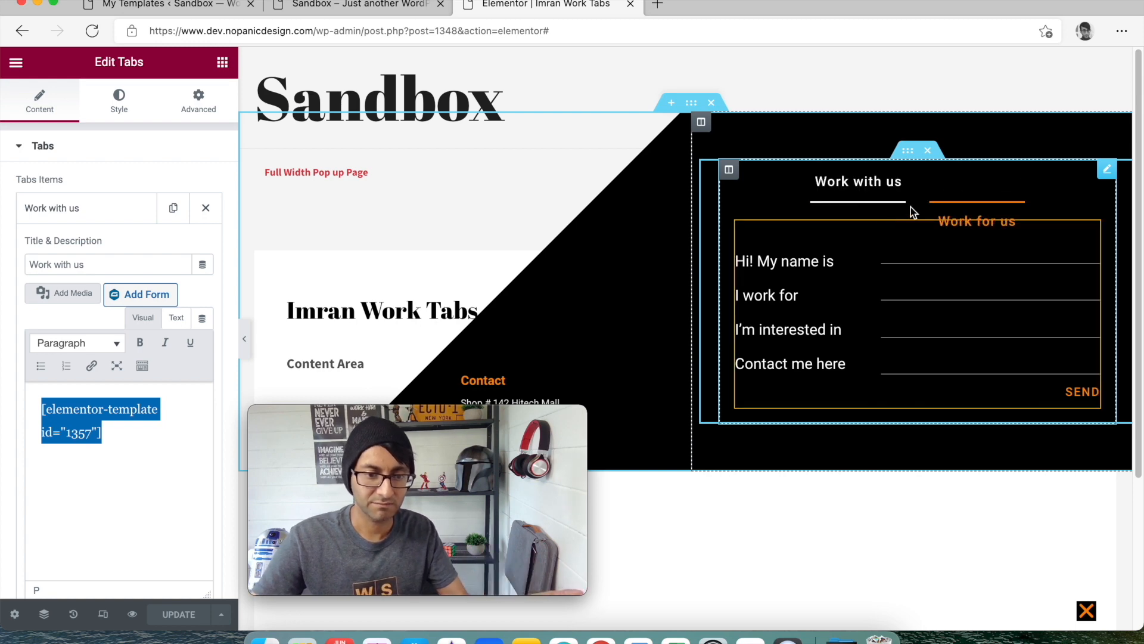
{"action": "left_click", "coordinate": [884, 193]}
{"action": "left_click", "coordinate": [1002, 191]}
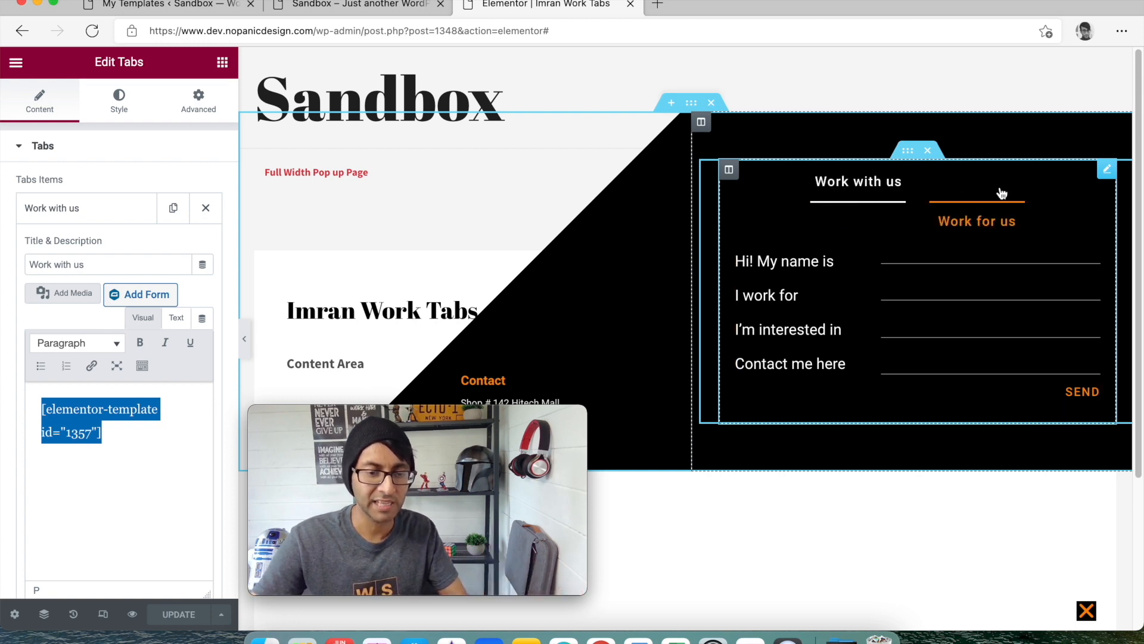